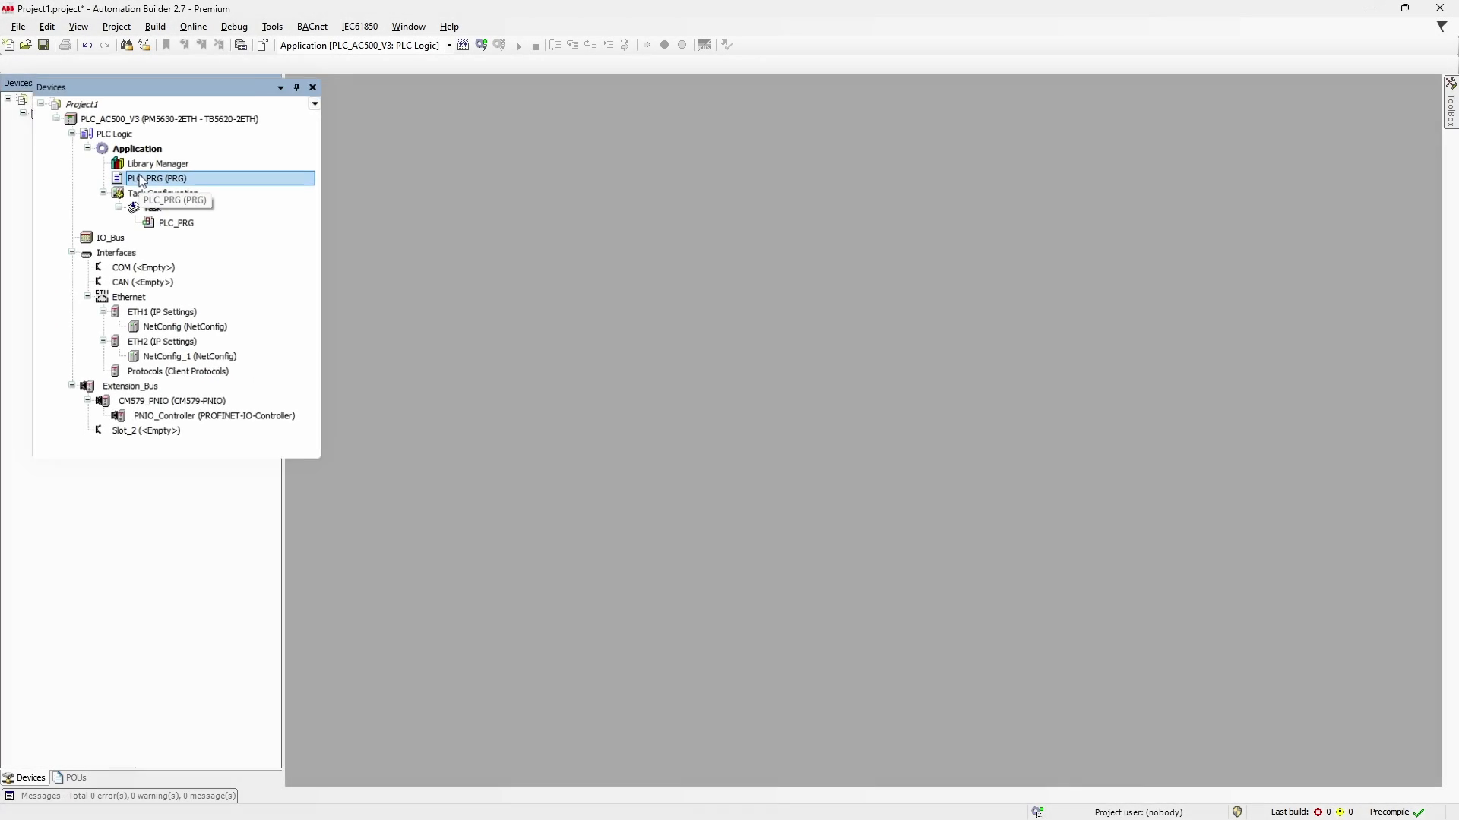
- Open PLC_PRG to review its iCounter : INT declaration and iCounter := iCounter + 1 code
double_click(122, 172)
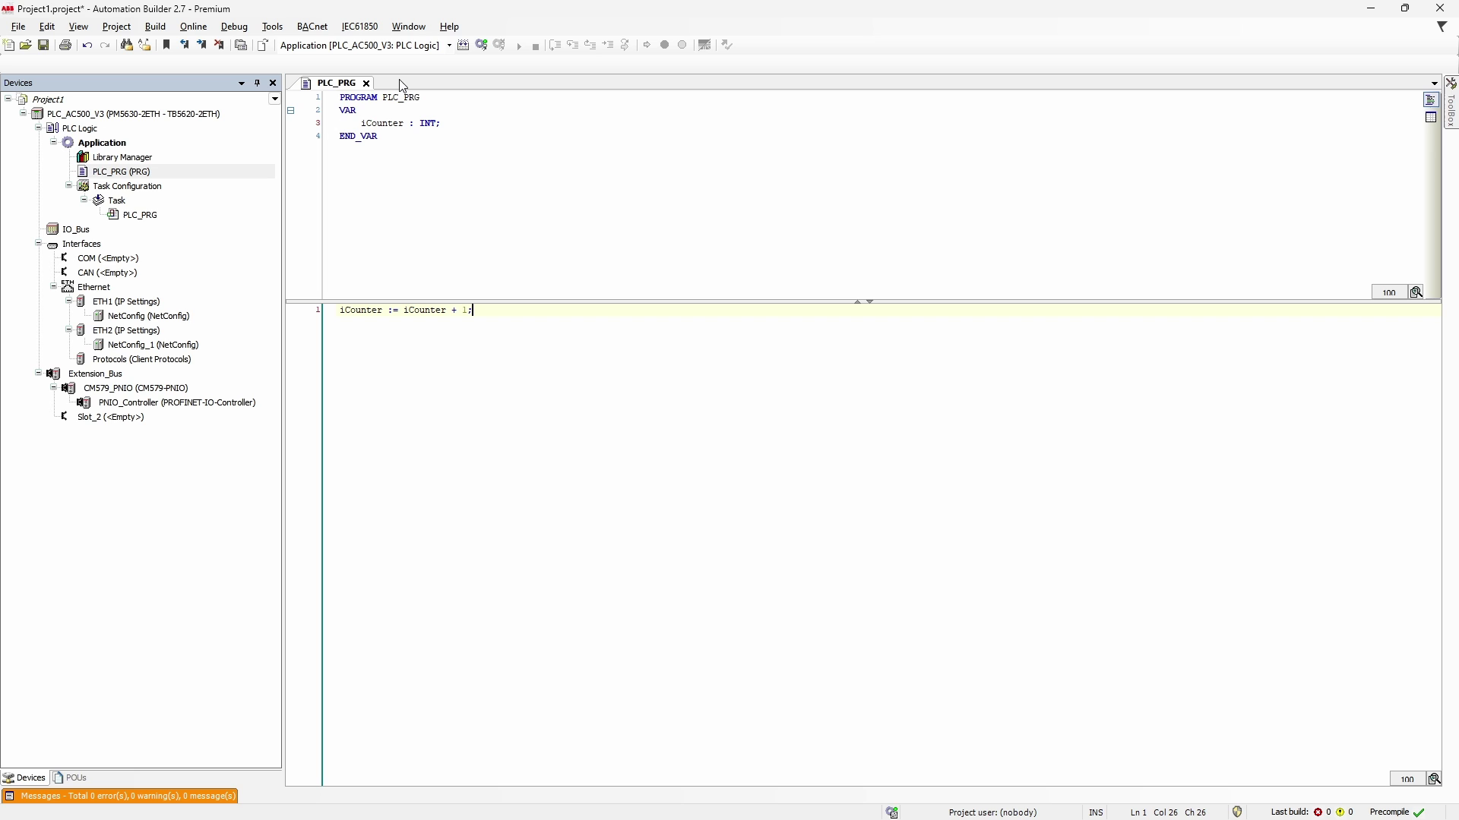
- Close the PLC_PRG editor, check the message log, and bring up the Application's Export submenu
left_click(366, 84)
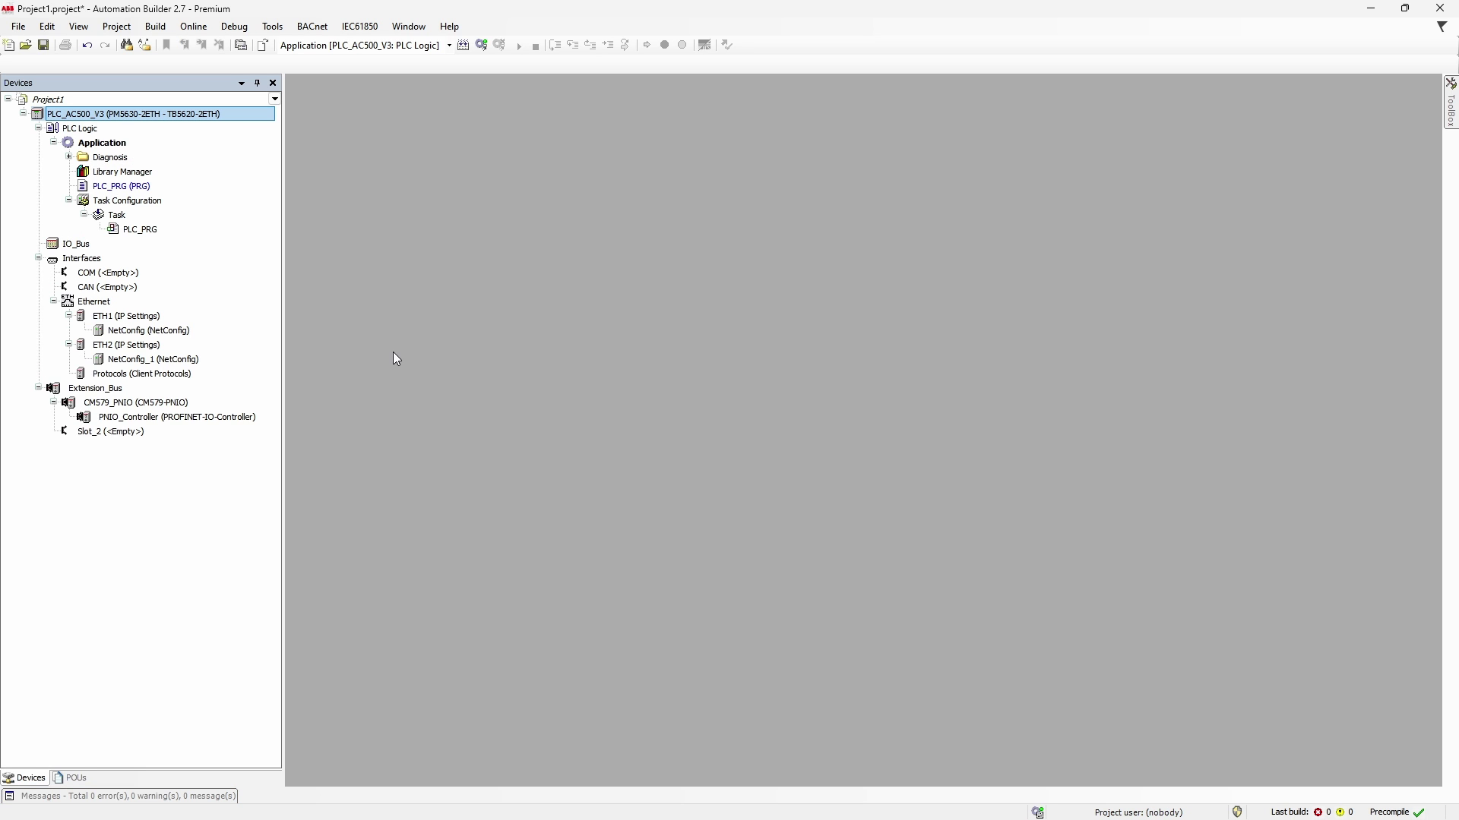
left_click(147, 799)
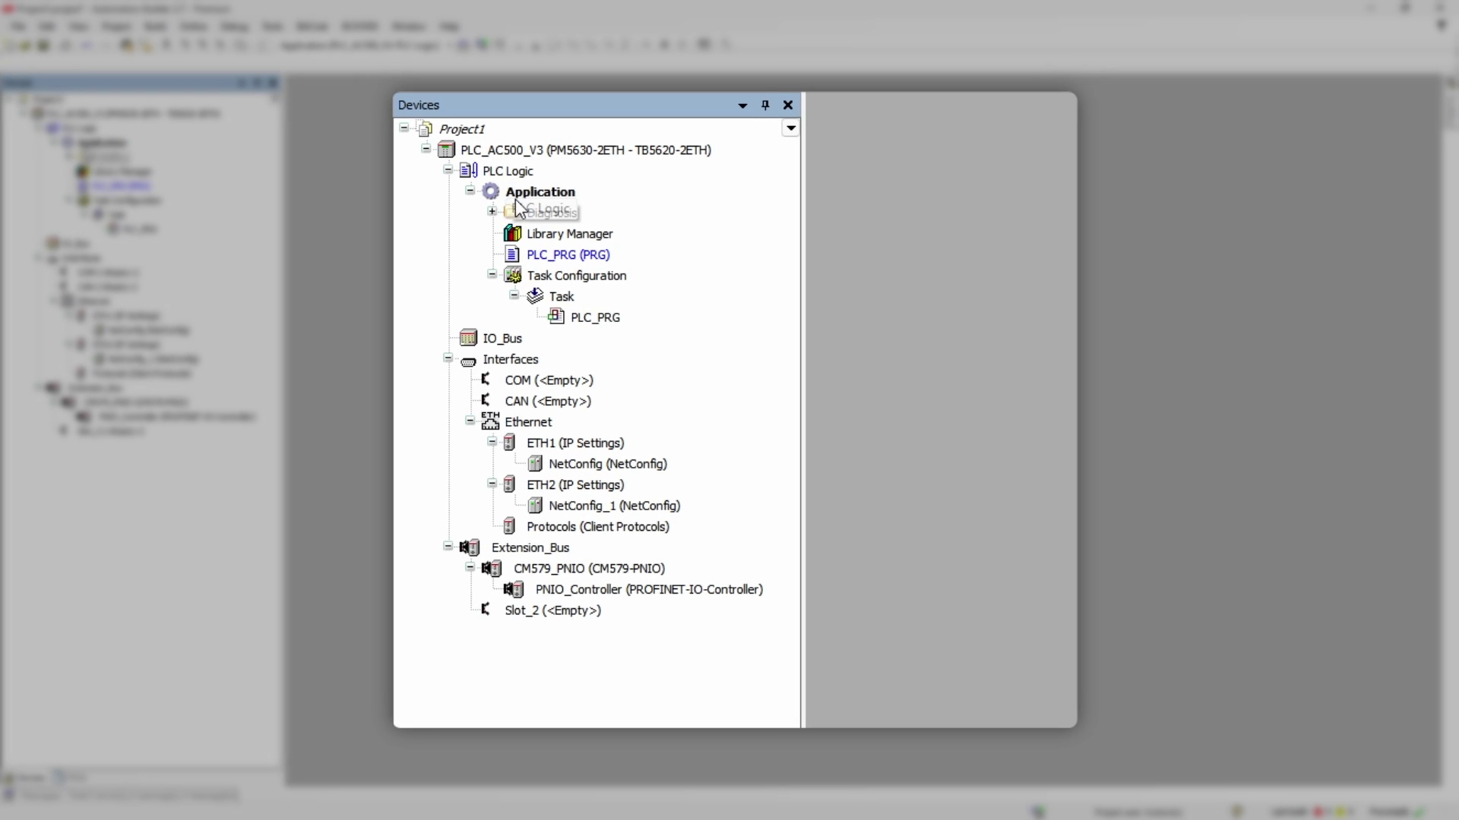
right_click(517, 199)
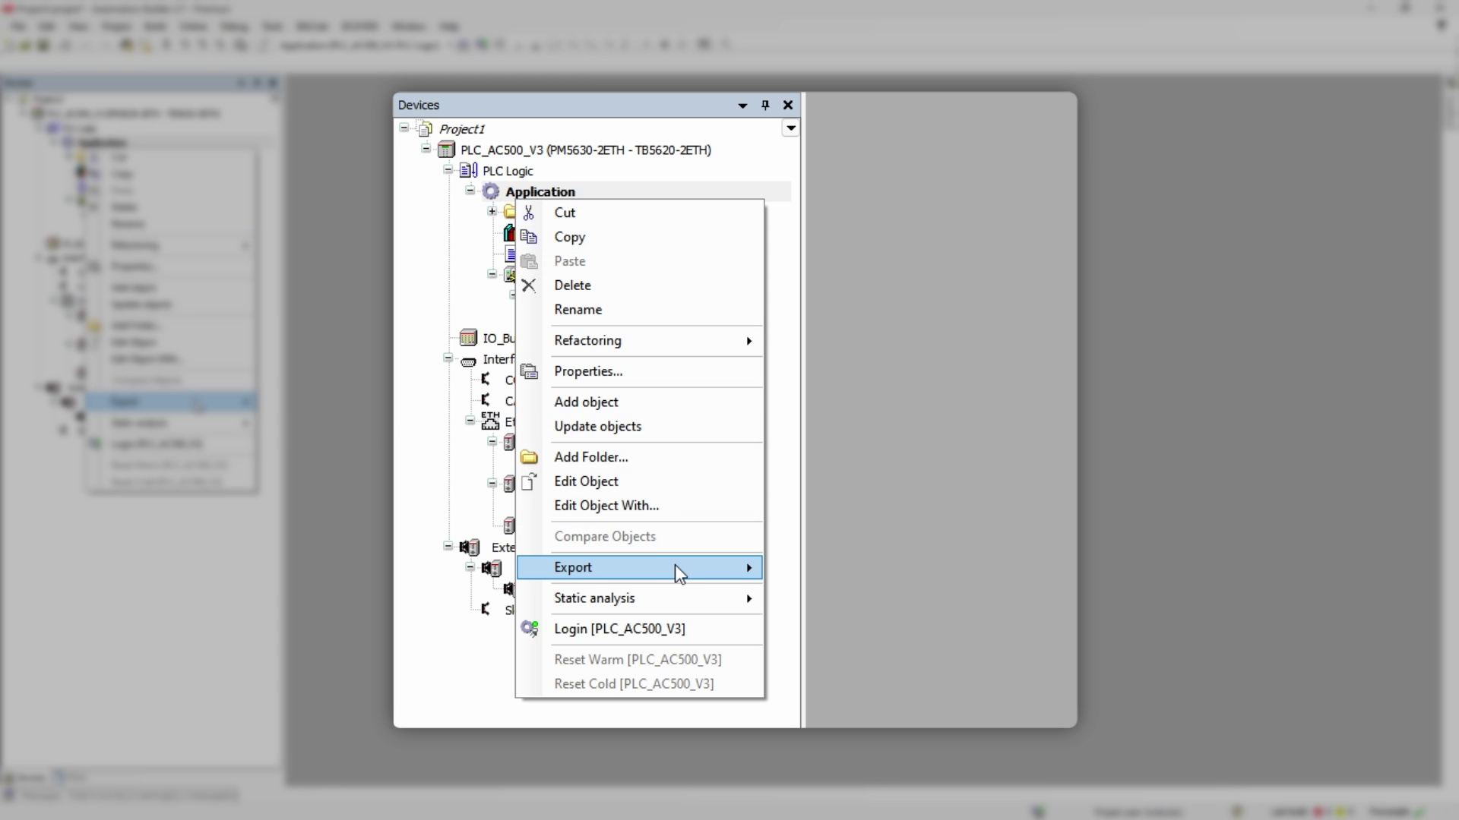
mouse_move(679, 573)
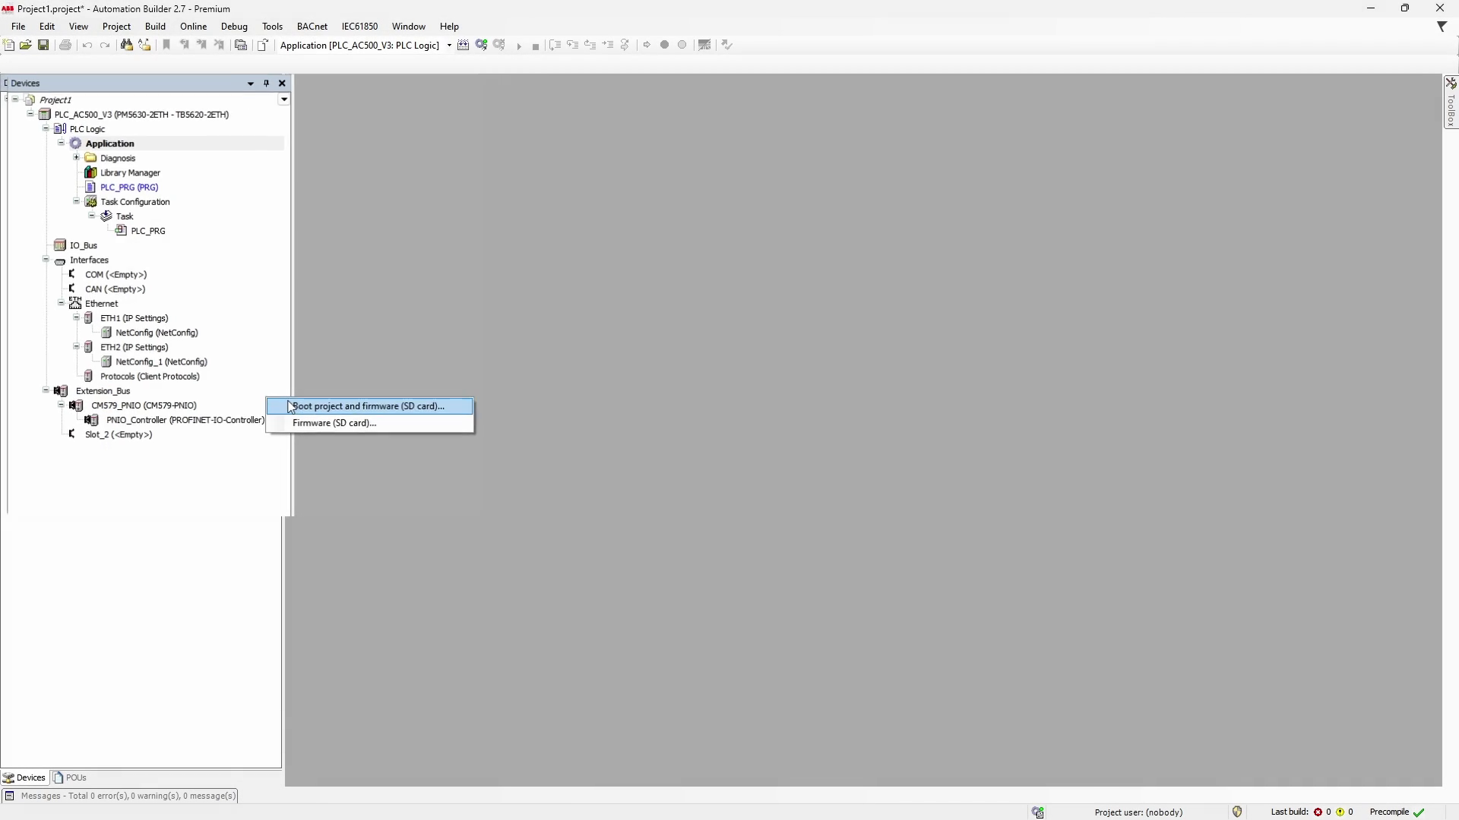
- Export the boot project and firmware for SD card into C:\Temp\SD card and acknowledge the notice
left_click(302, 407)
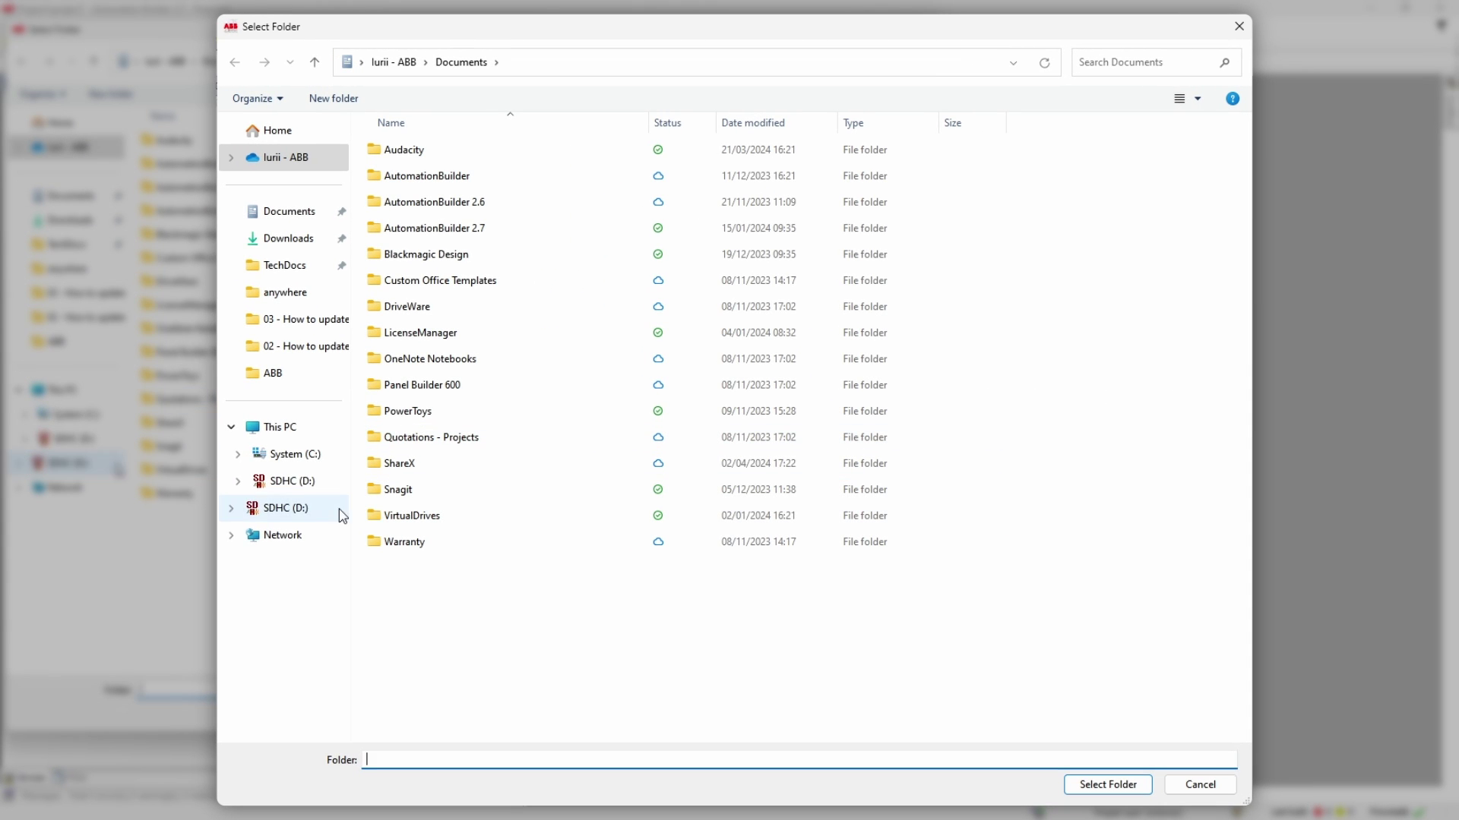
left_click(317, 455)
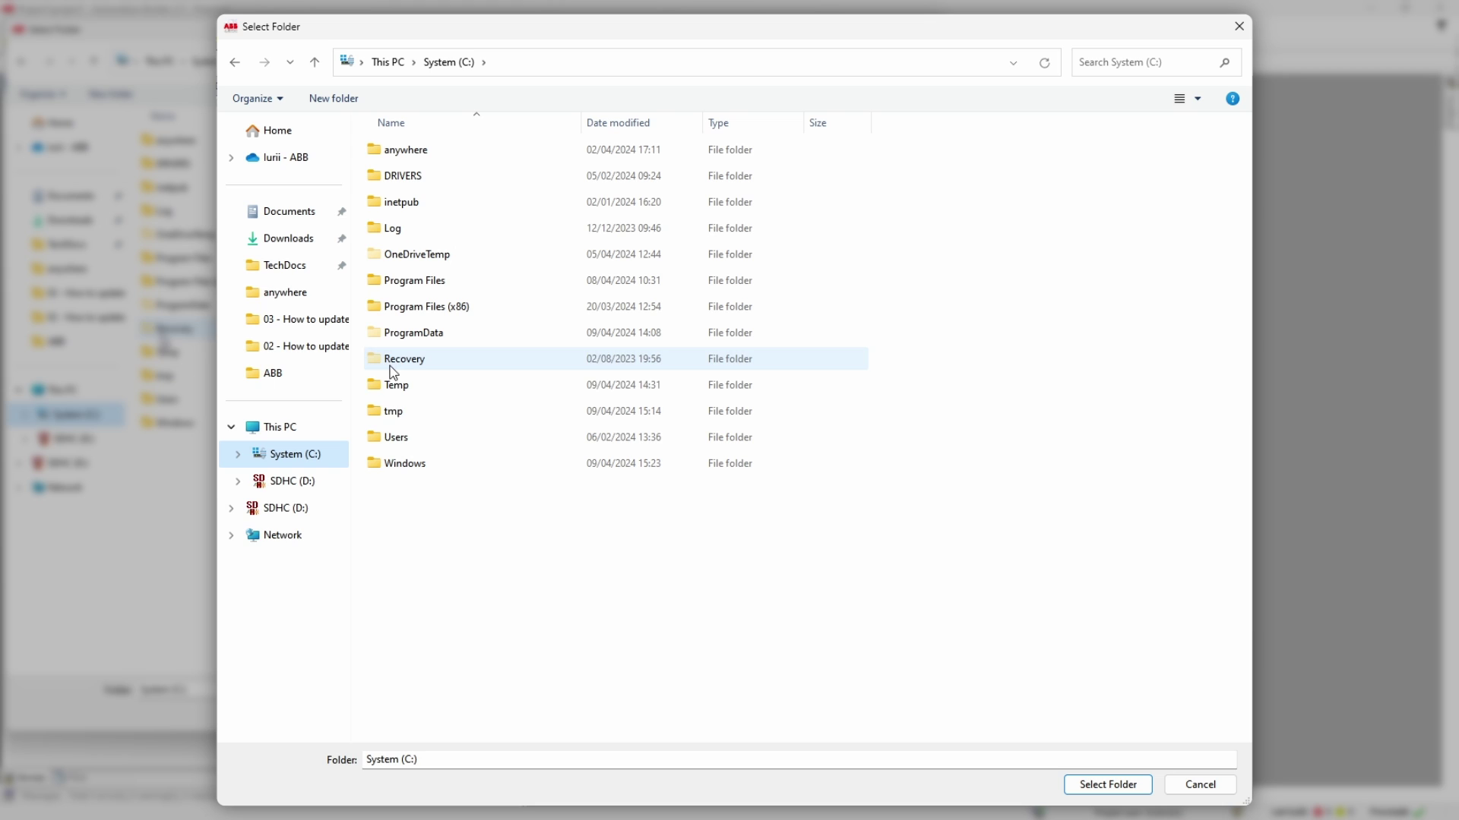
left_click(402, 412)
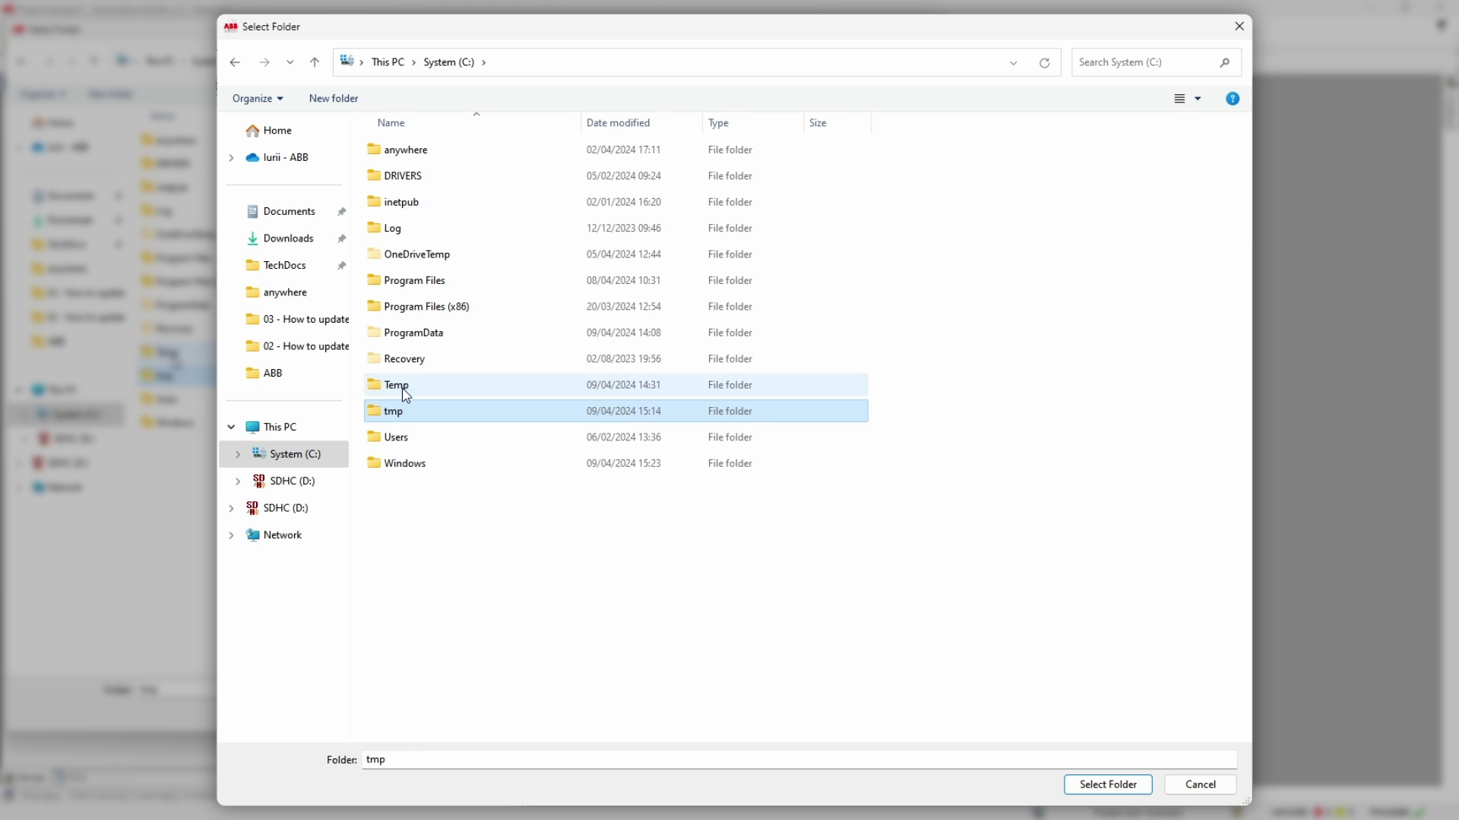
double_click(399, 386)
left_click(414, 155)
double_click(415, 155)
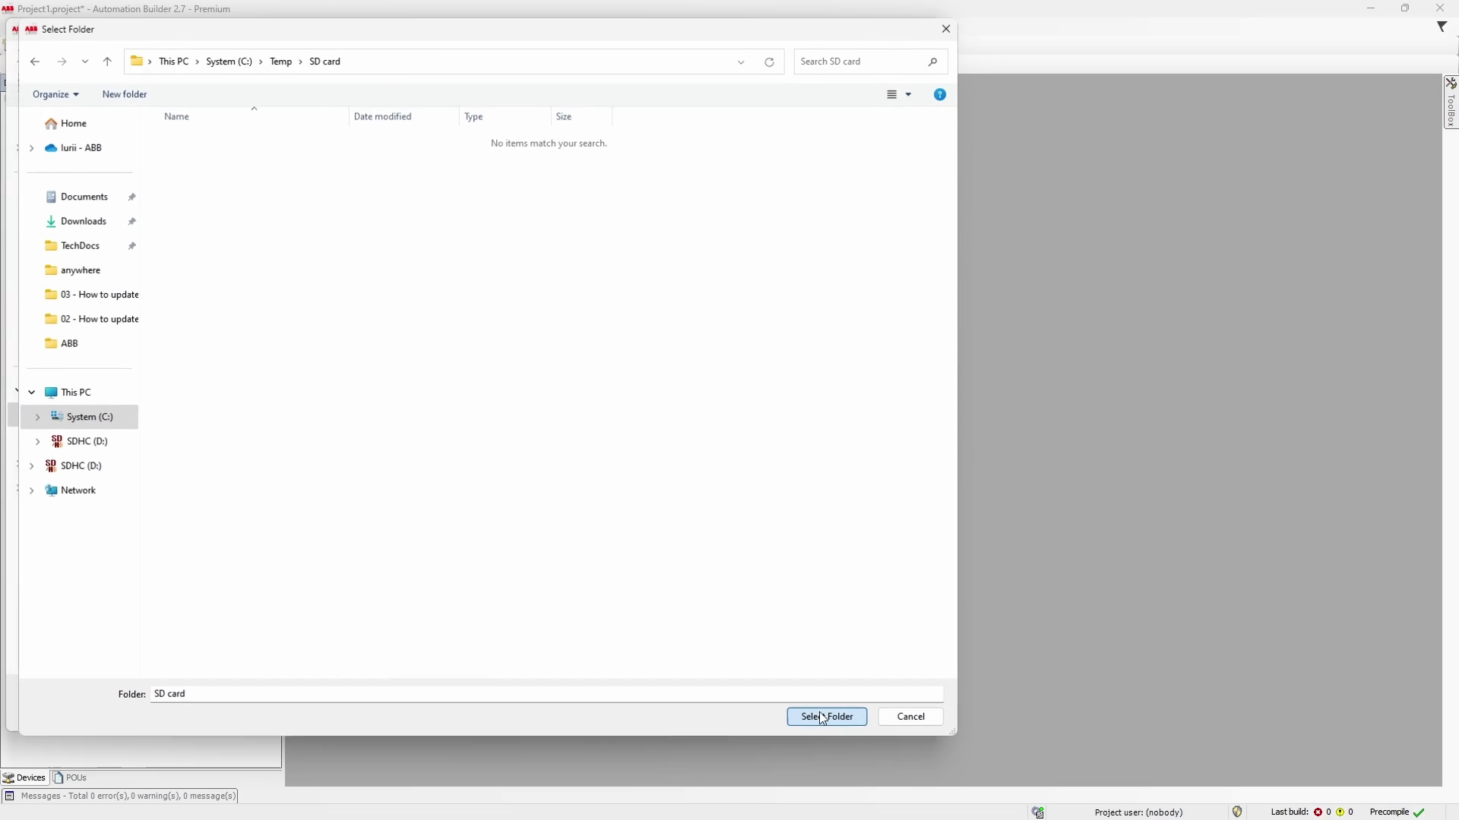
left_click(1106, 786)
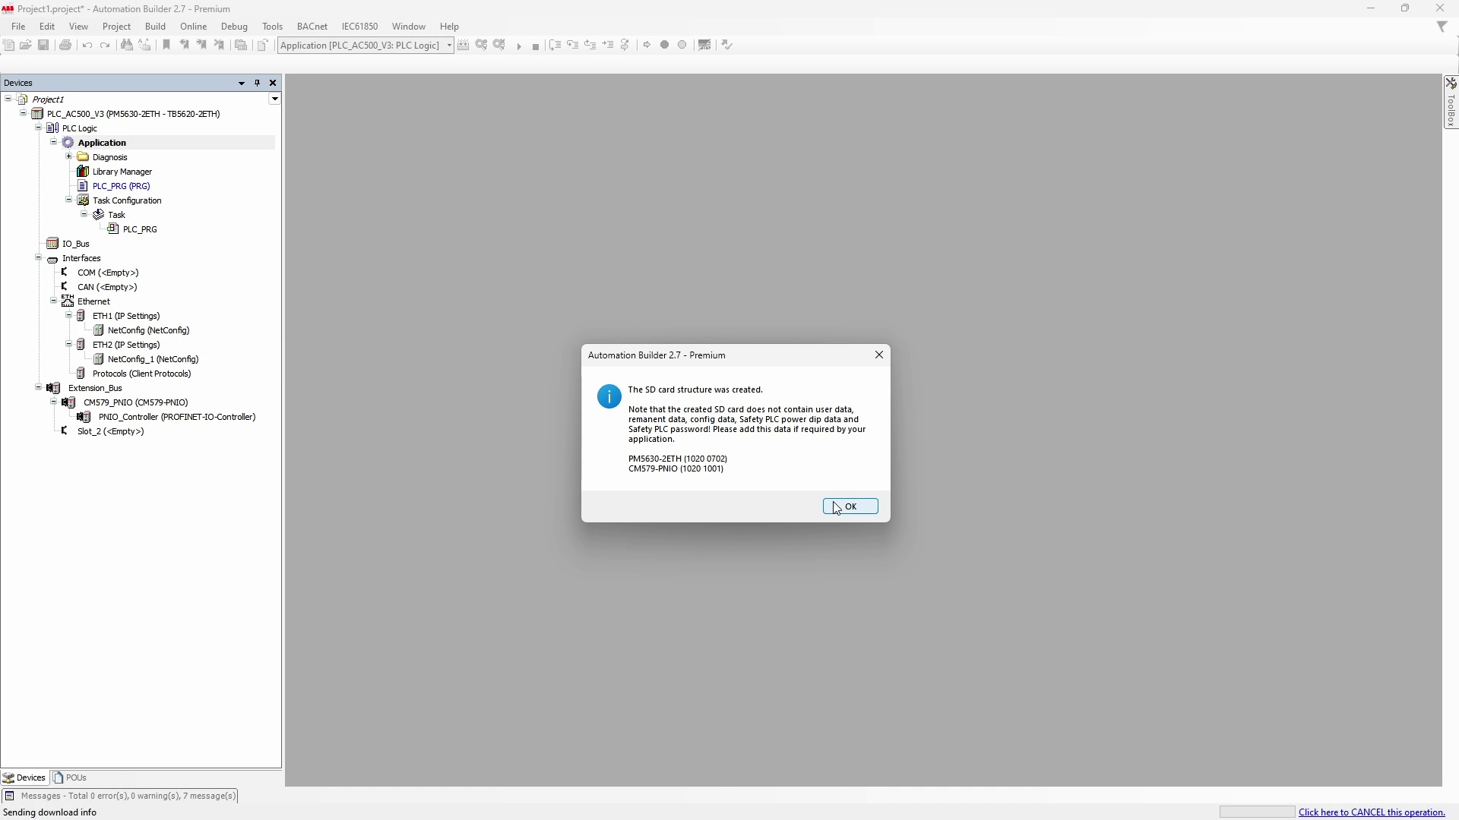
left_click(836, 508)
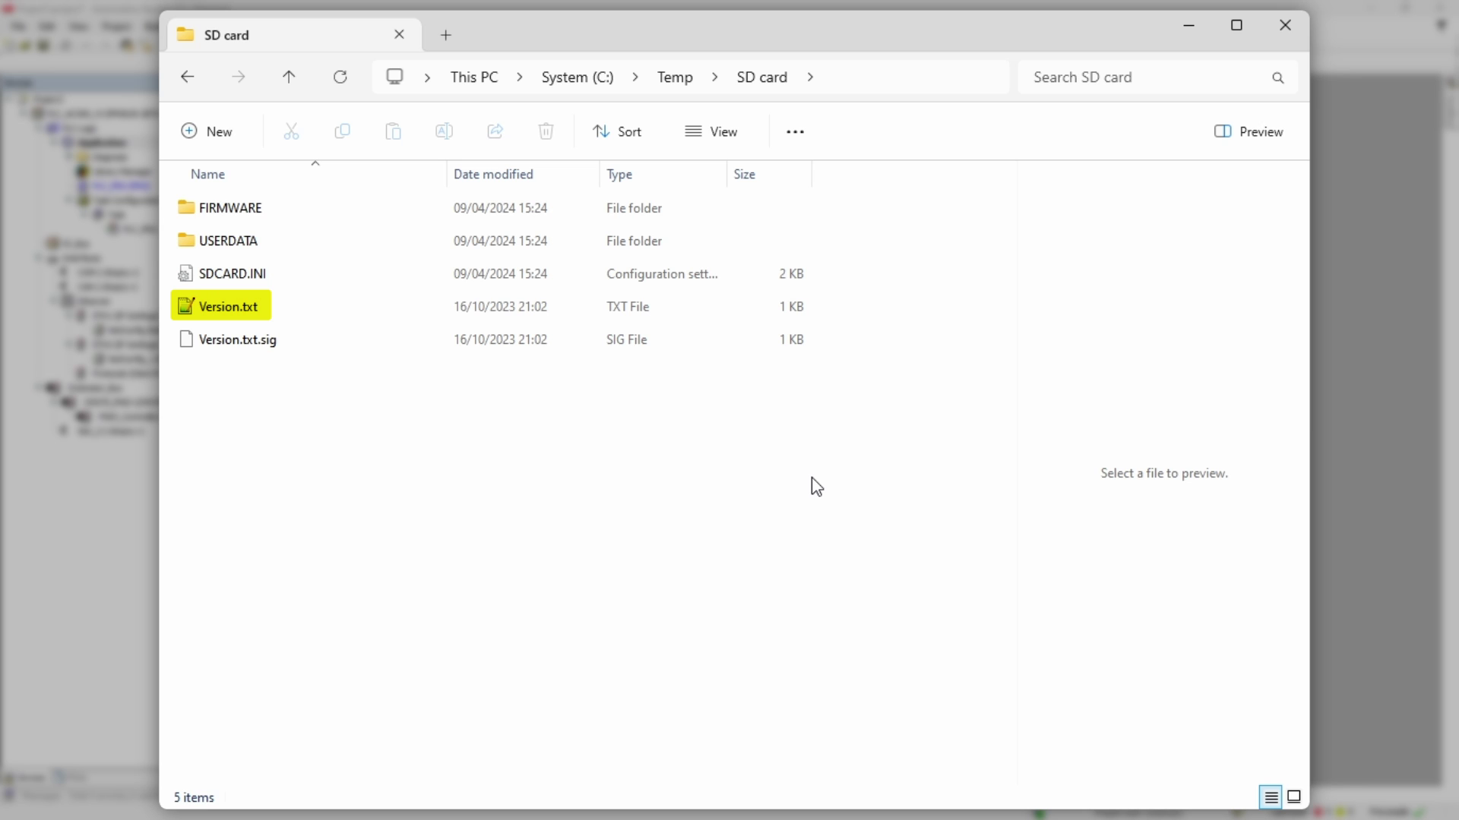
- Browse FIRMWARE > CPUFW > 3_7_0 to view the exported CPU firmware files
left_click(259, 216)
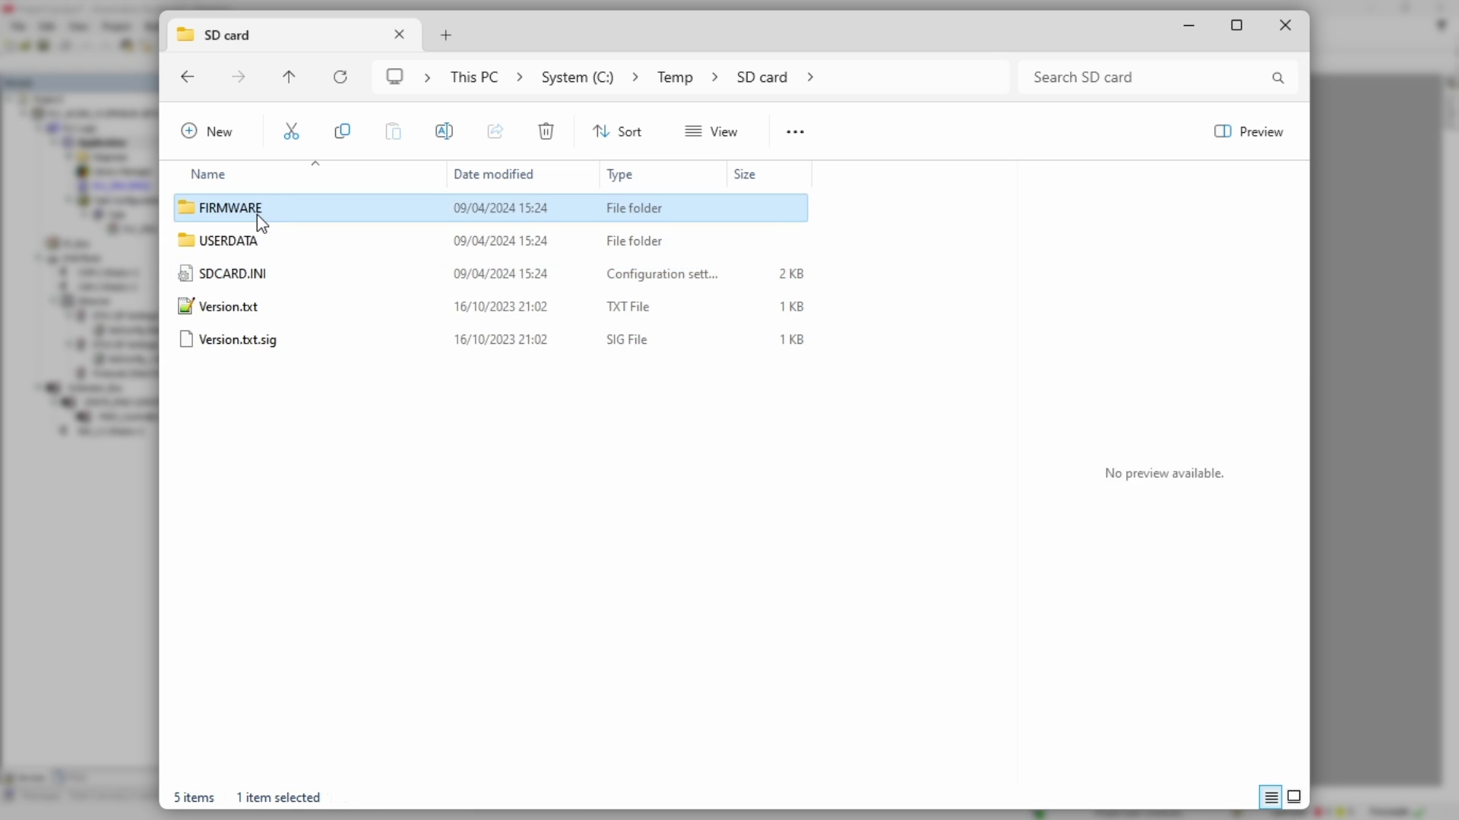
double_click(257, 215)
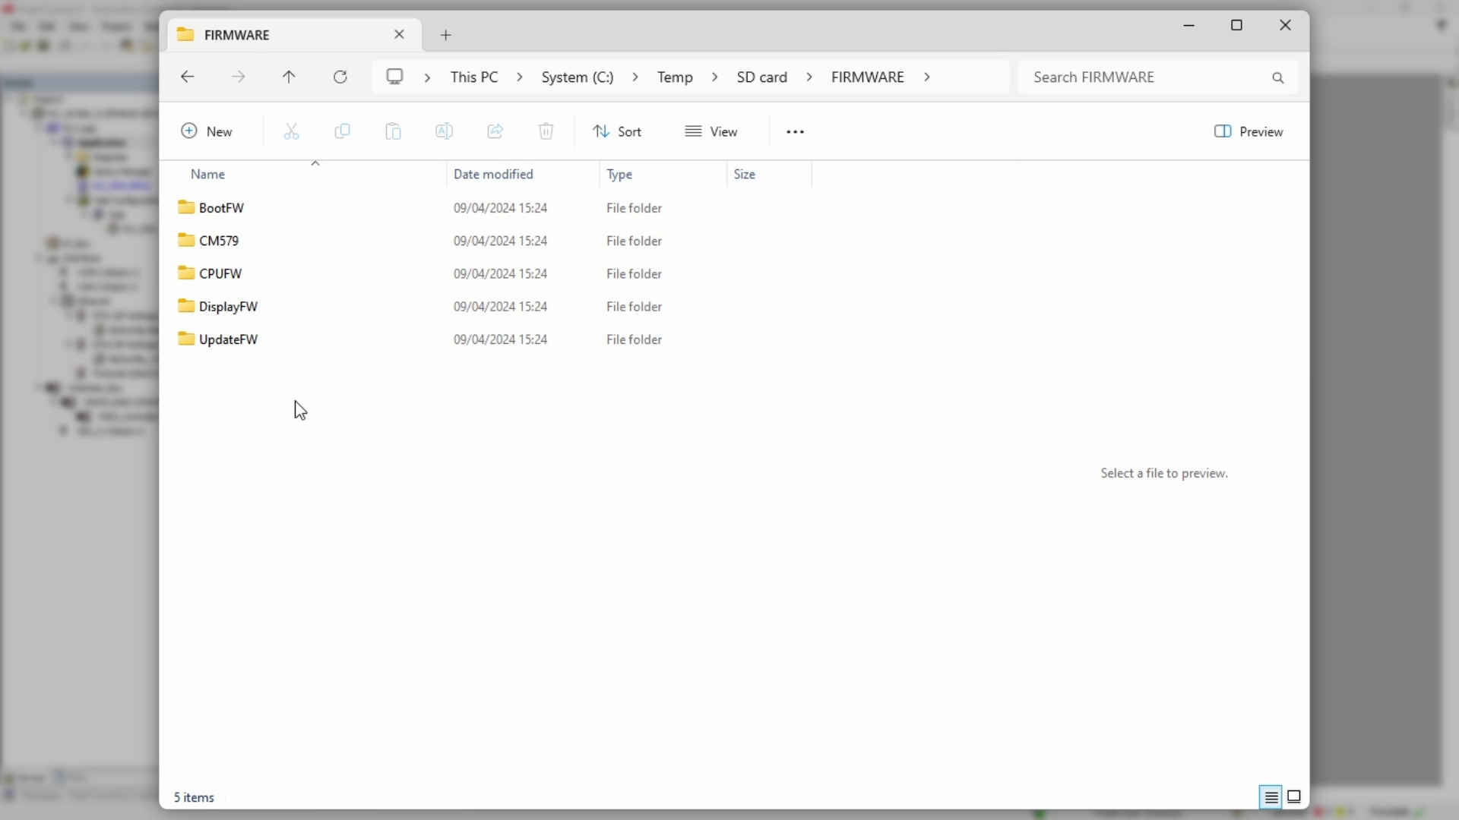
left_click(220, 275)
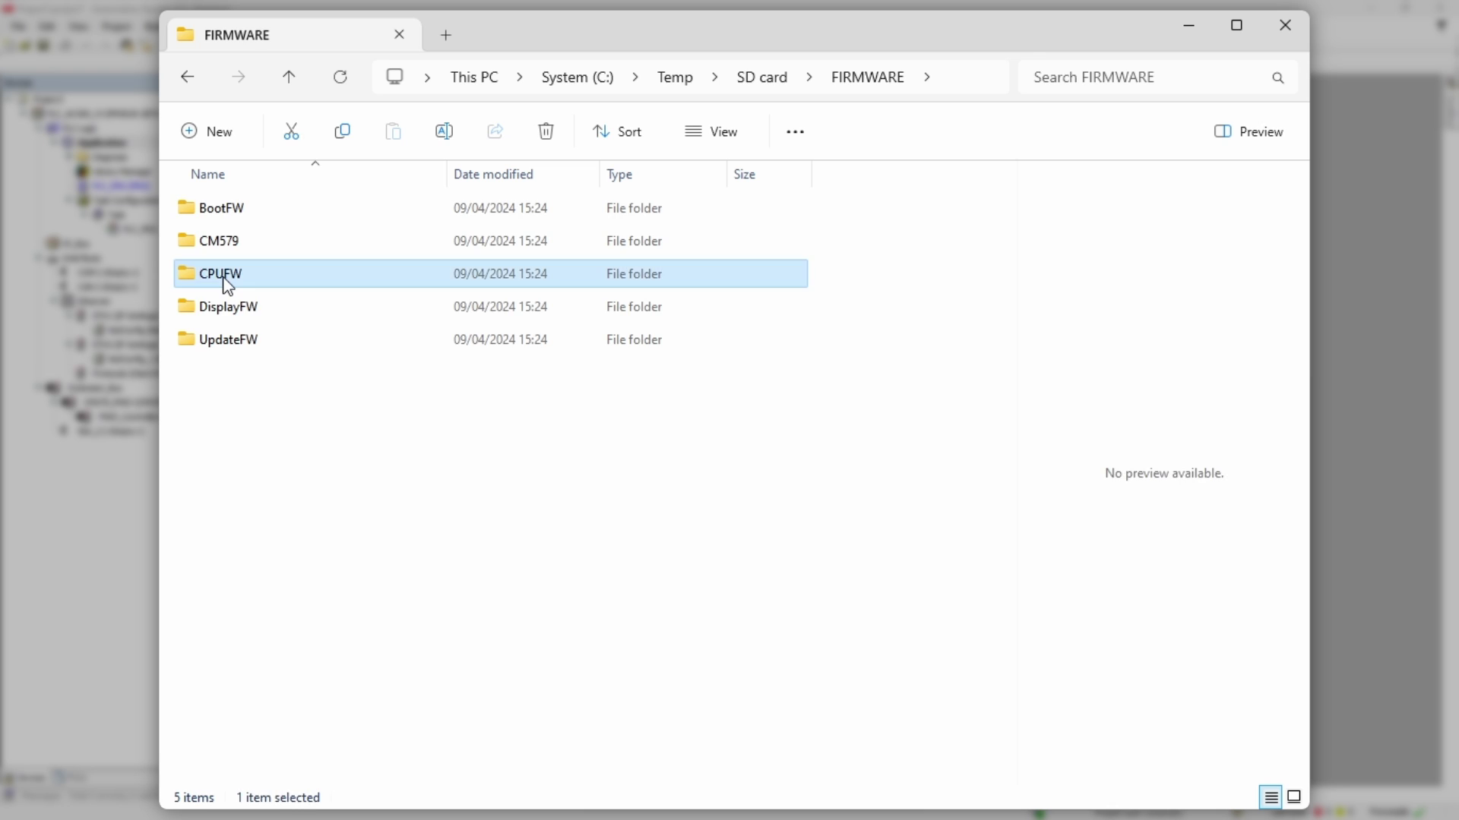
double_click(222, 277)
left_click(221, 222)
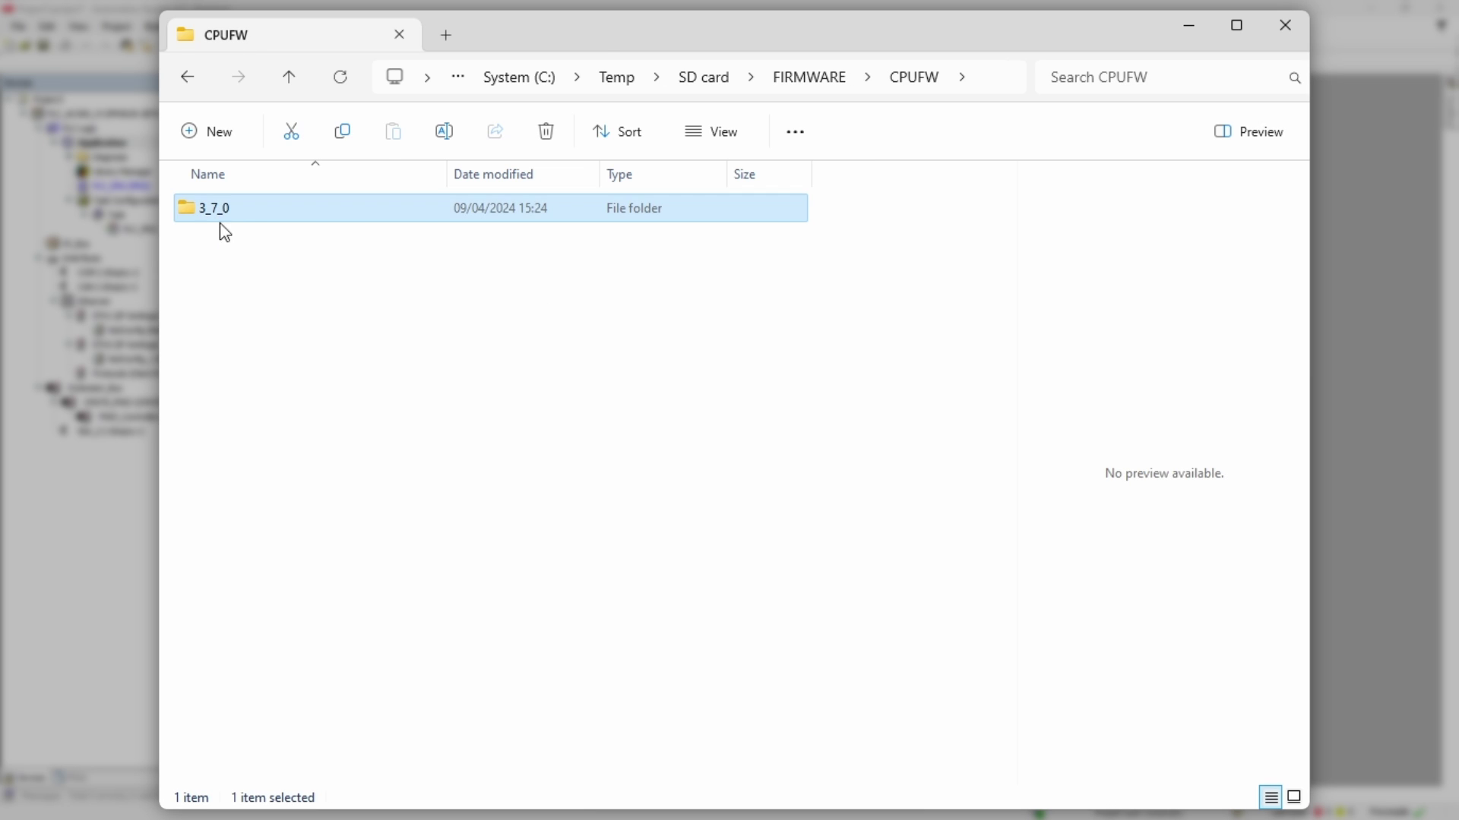
double_click(221, 222)
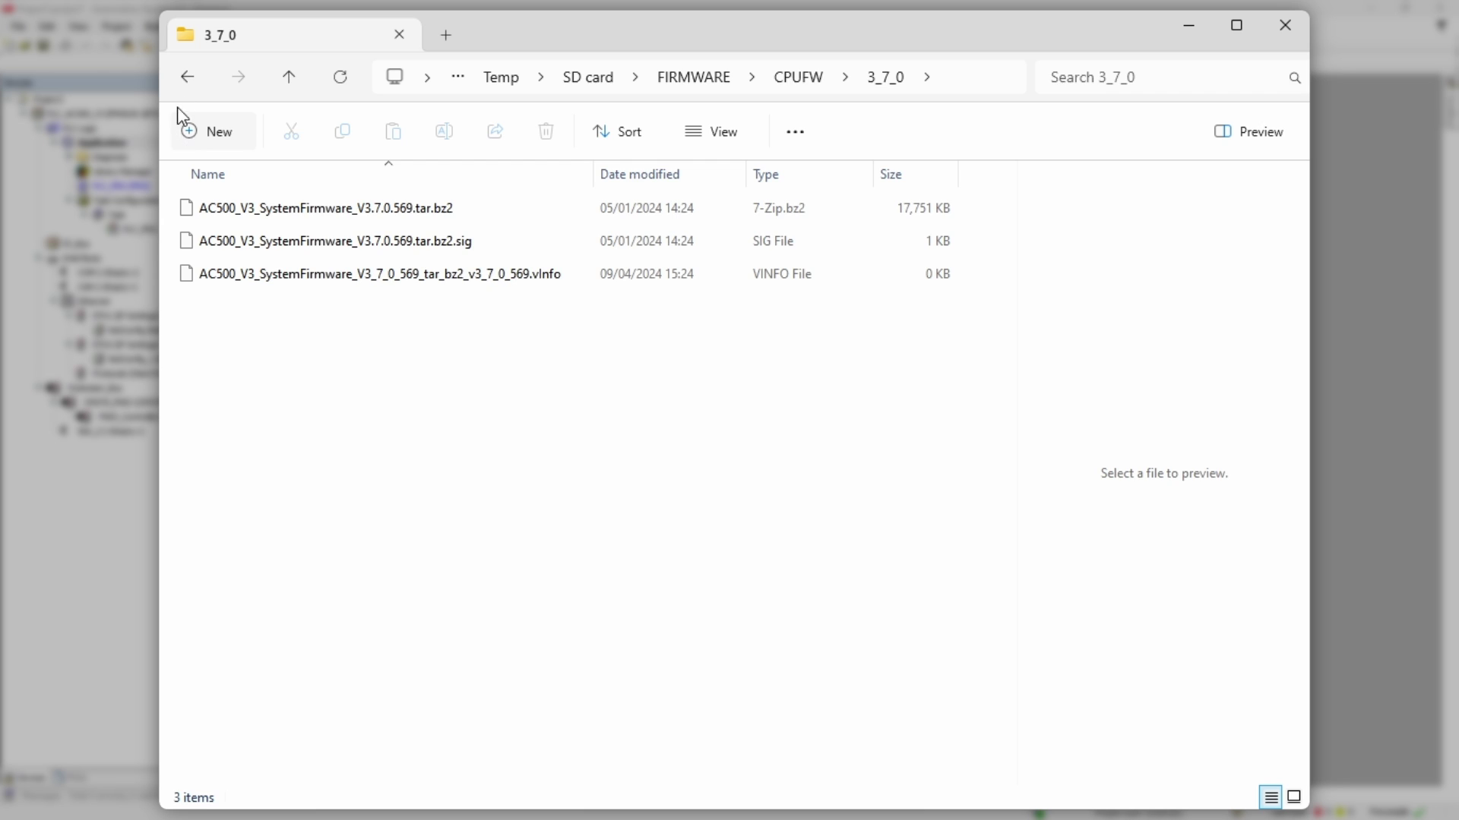
- Open USERDATA > USERPRG to check Application.app and Application.crc, then go back up
left_click(289, 78)
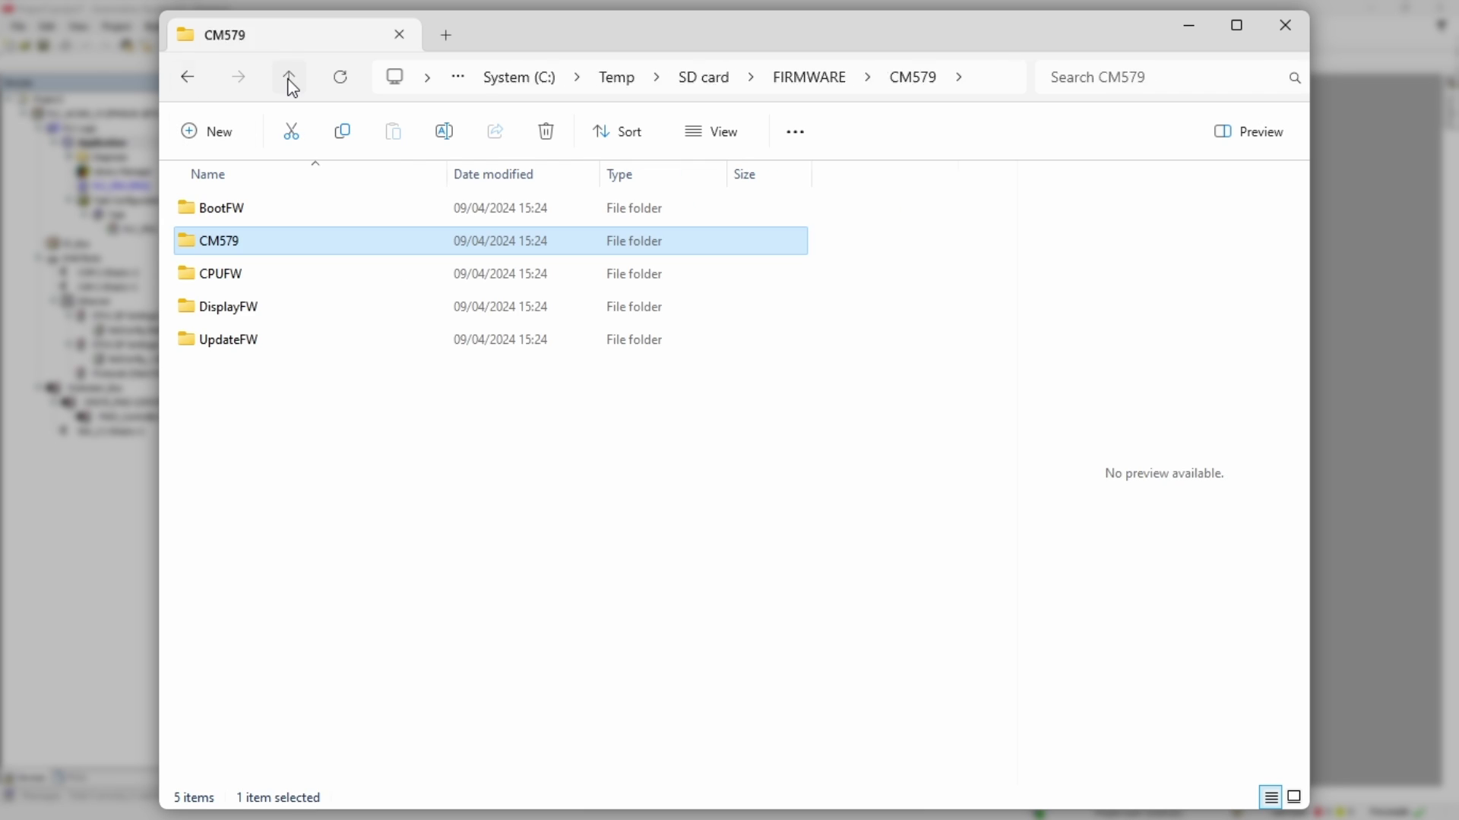
left_click(289, 79)
left_click(290, 80)
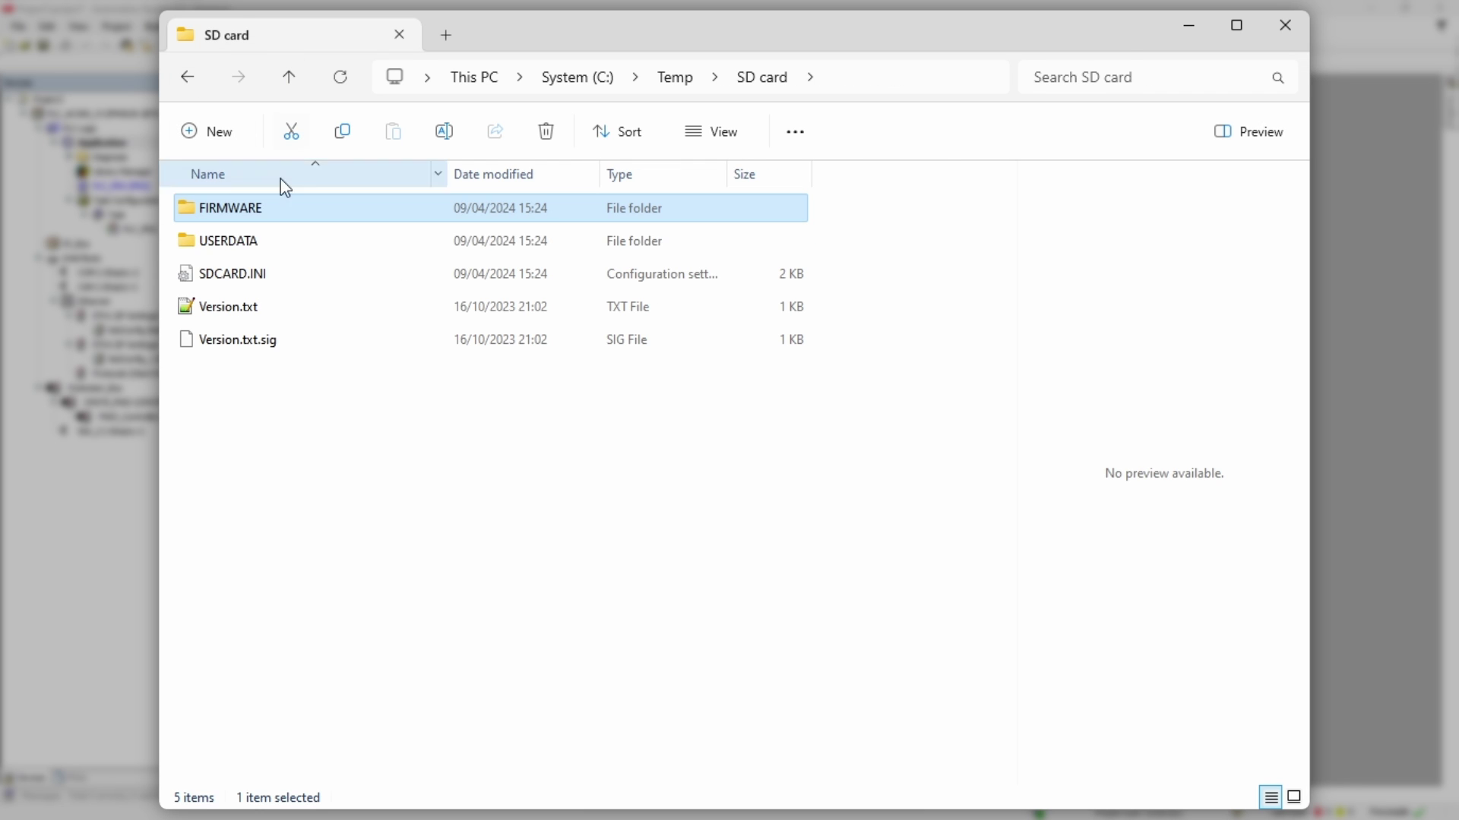
left_click(254, 242)
double_click(254, 241)
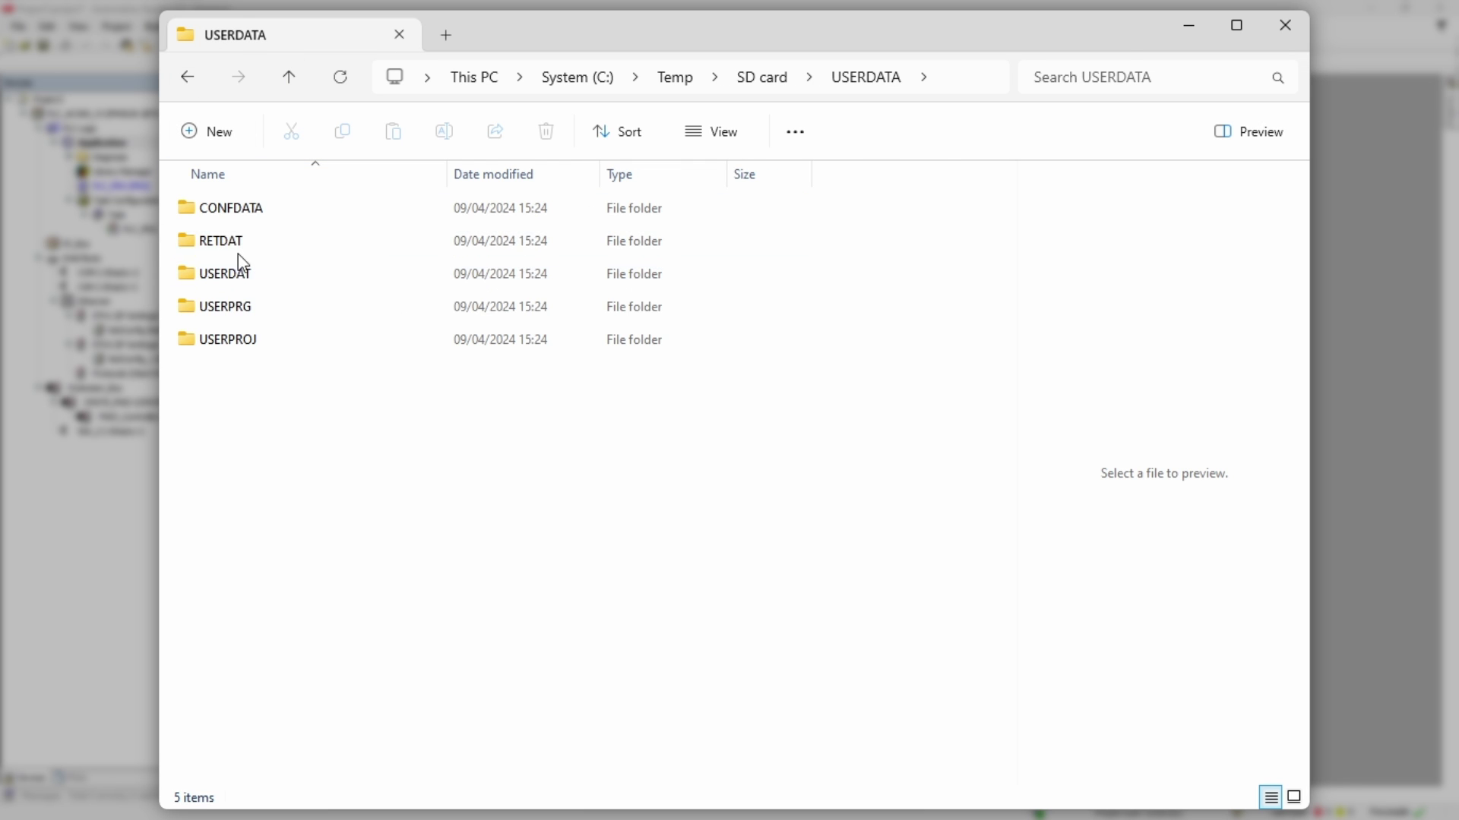
double_click(249, 313)
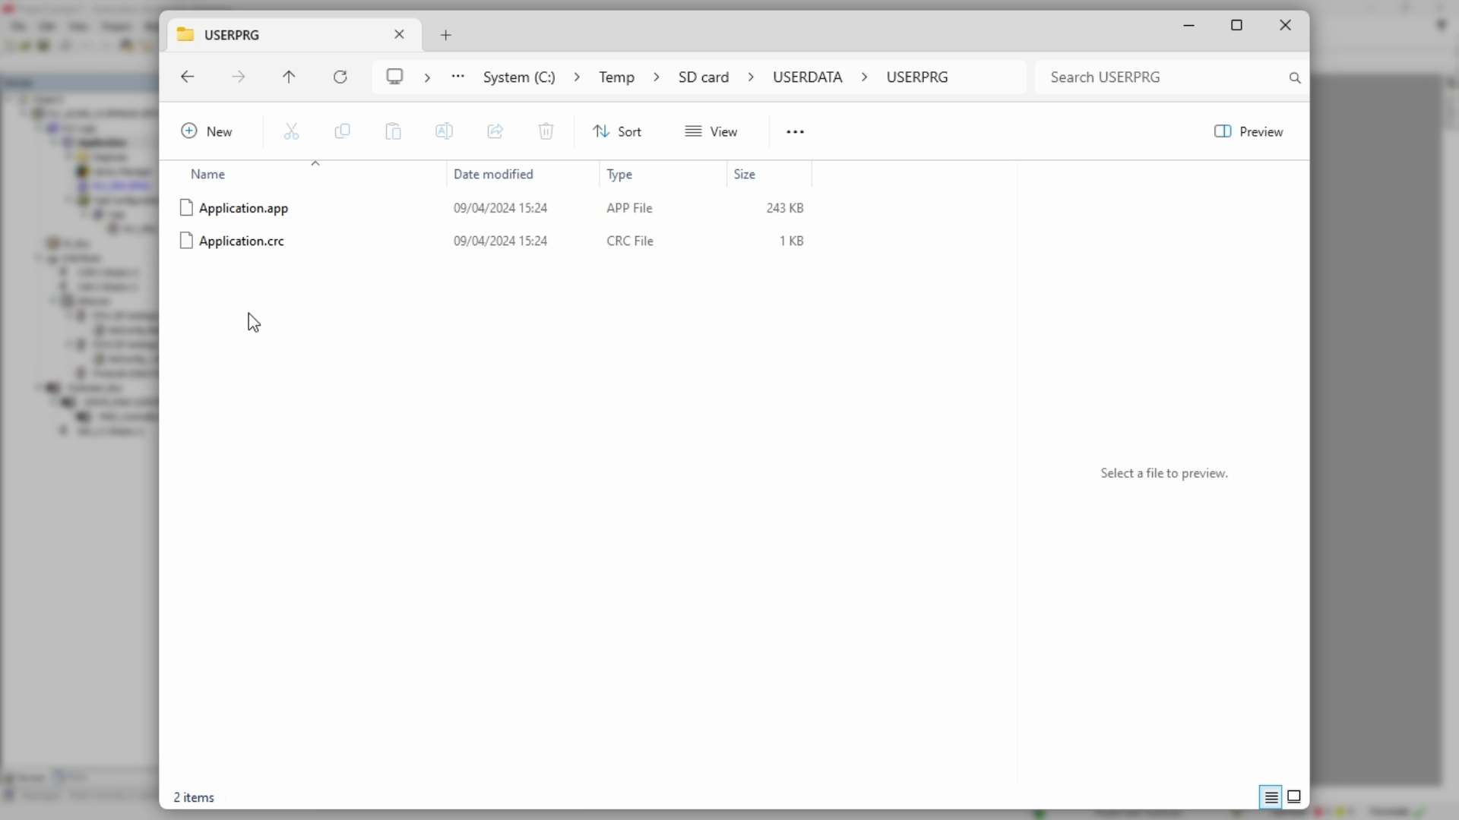
left_click(292, 84)
- Open SDCARD.INI as text, showing FunctionOfCard=3, CPUFW=11 and UserProgram=11
double_click(228, 273)
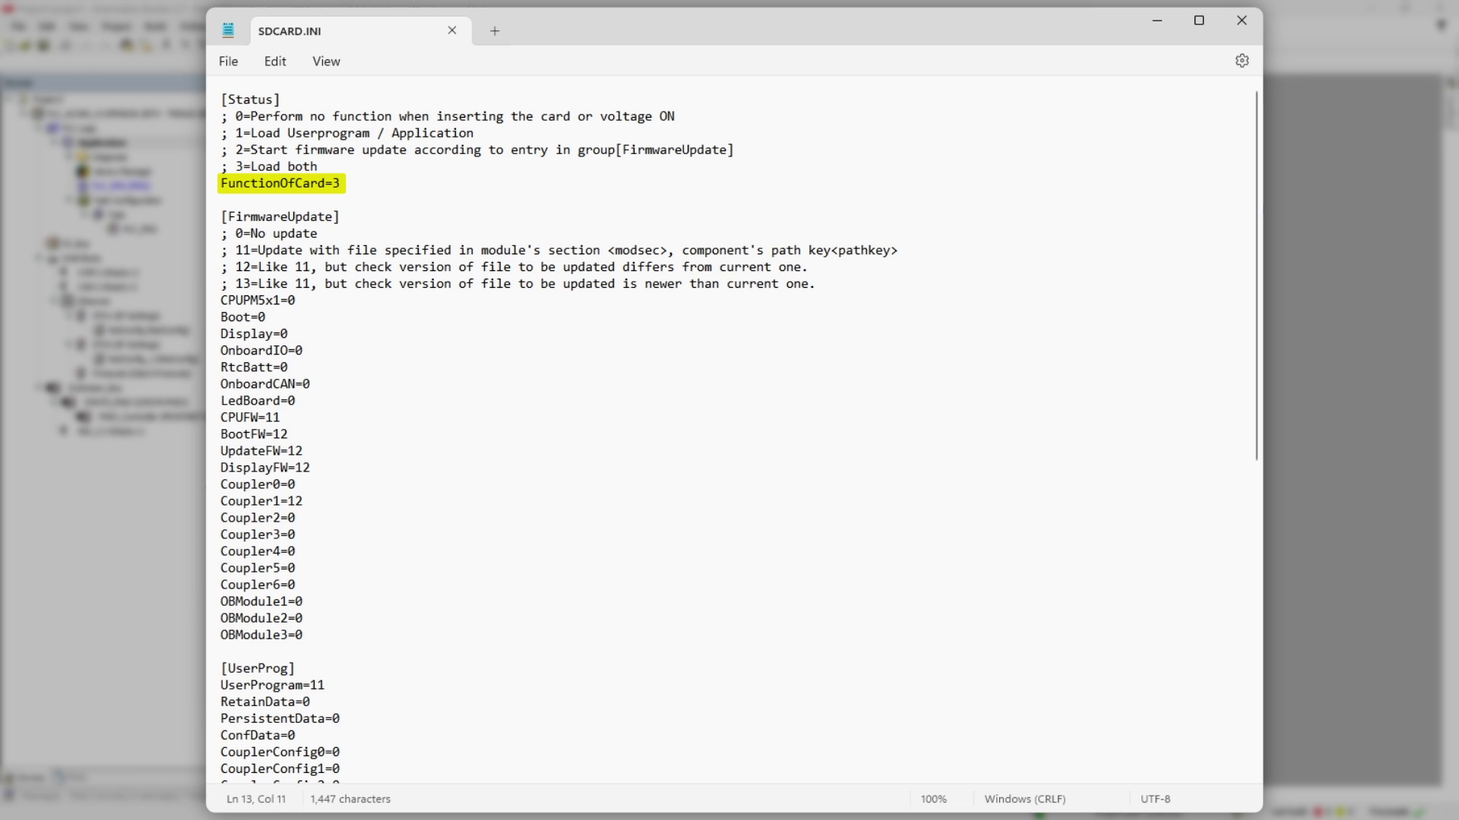
- Cycle the FunctionOfCard value through 0, 1 and 2, ending on 3
left_click(337, 186)
double_click(334, 184)
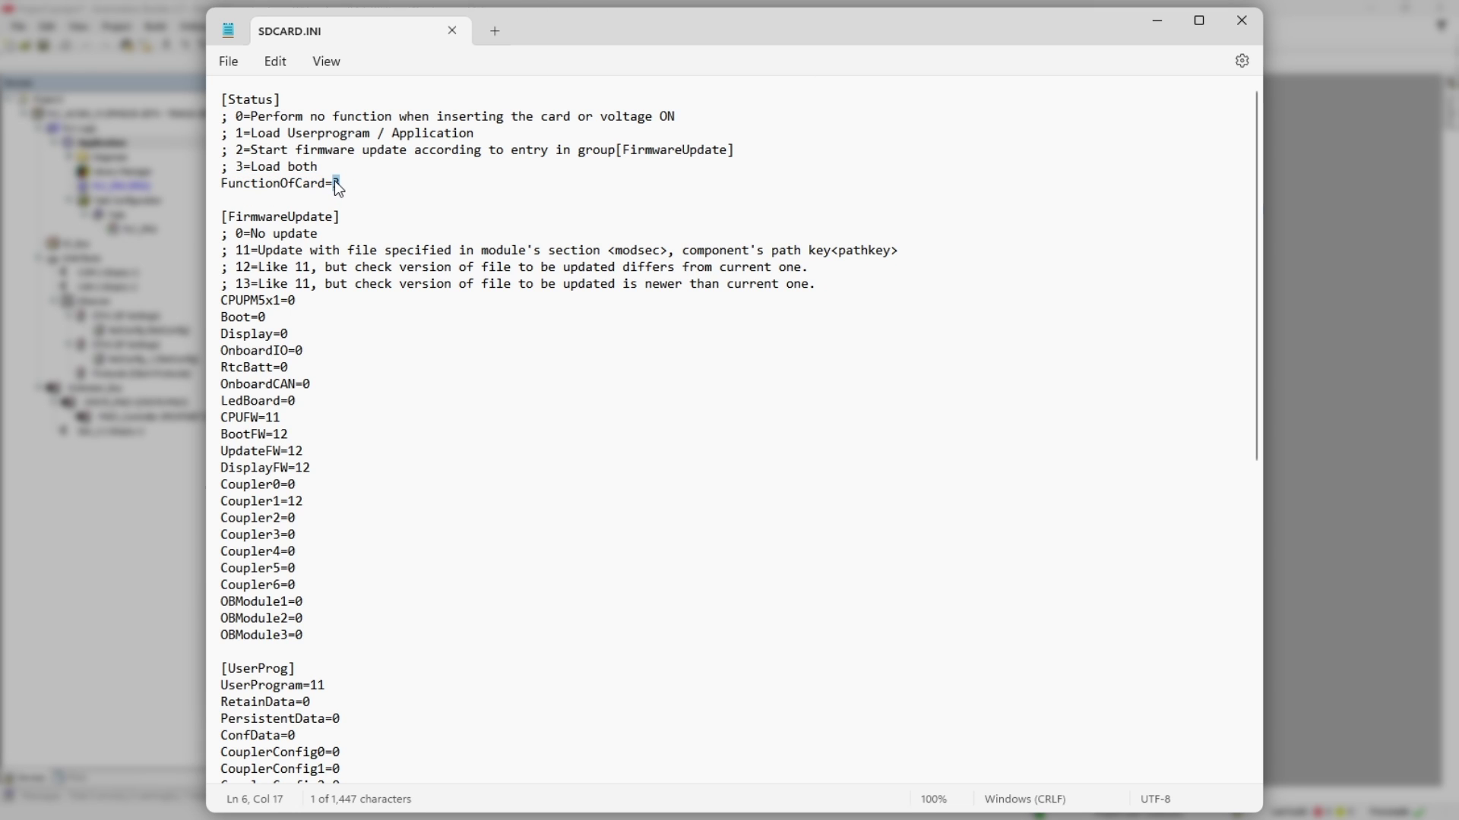
type("0")
double_click(333, 186)
type("1")
double_click(340, 187)
type("3")
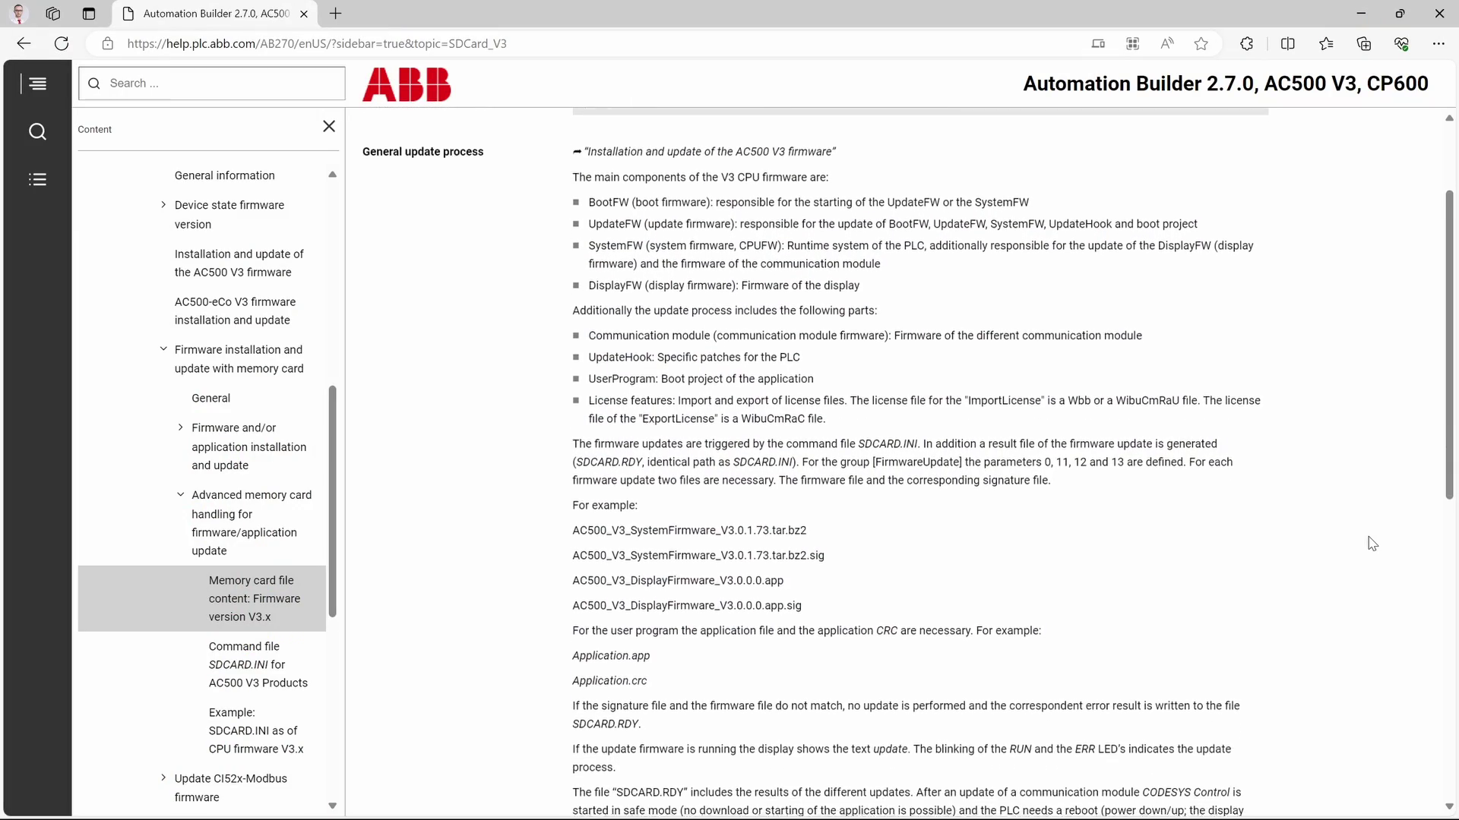
- Scroll the memory card help page down to the SDCARD.RDY and automated reboot sections
scroll(1372, 544, "down", 5)
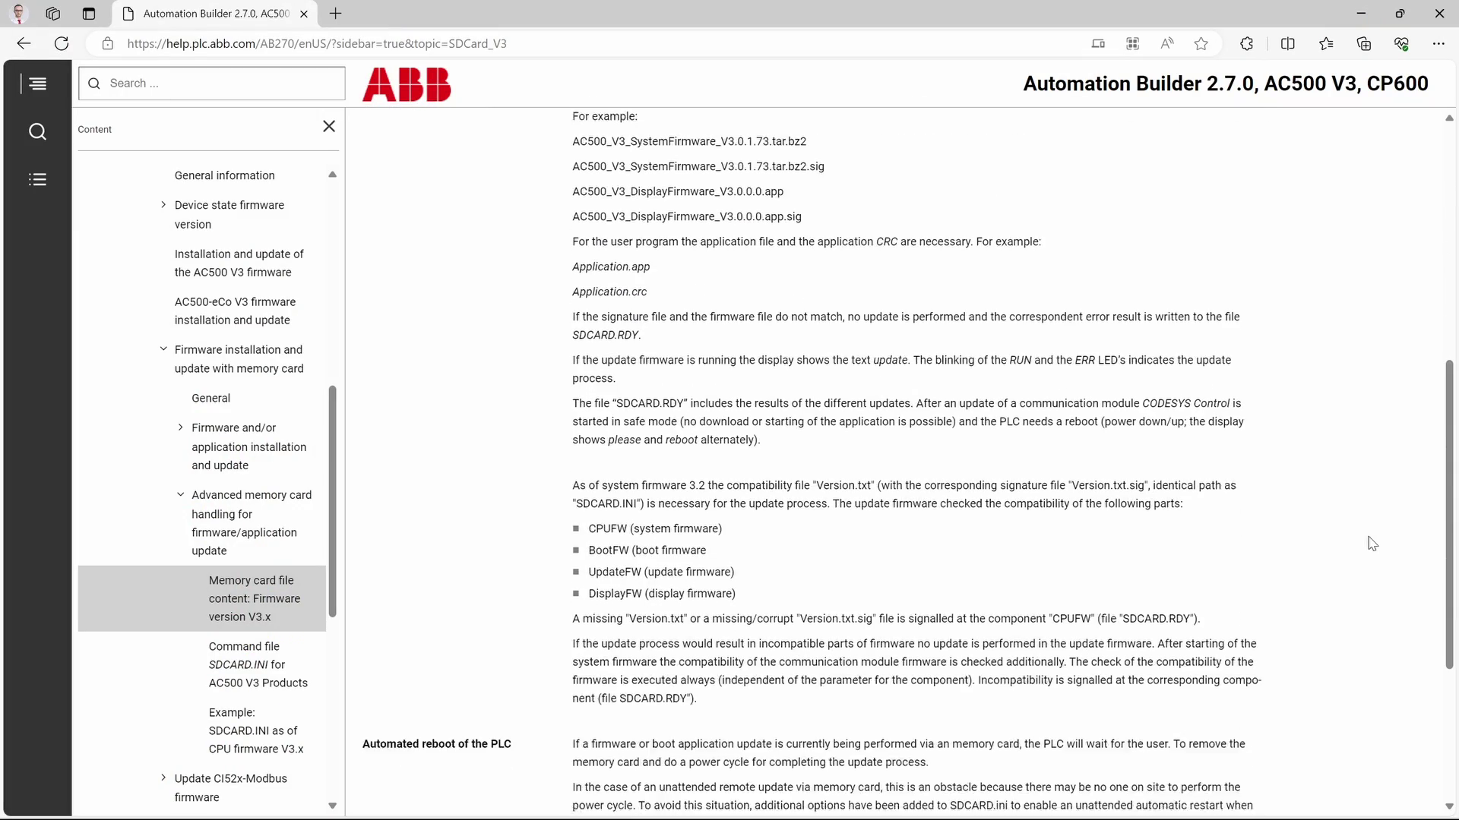
scroll(1372, 544, "down", 2)
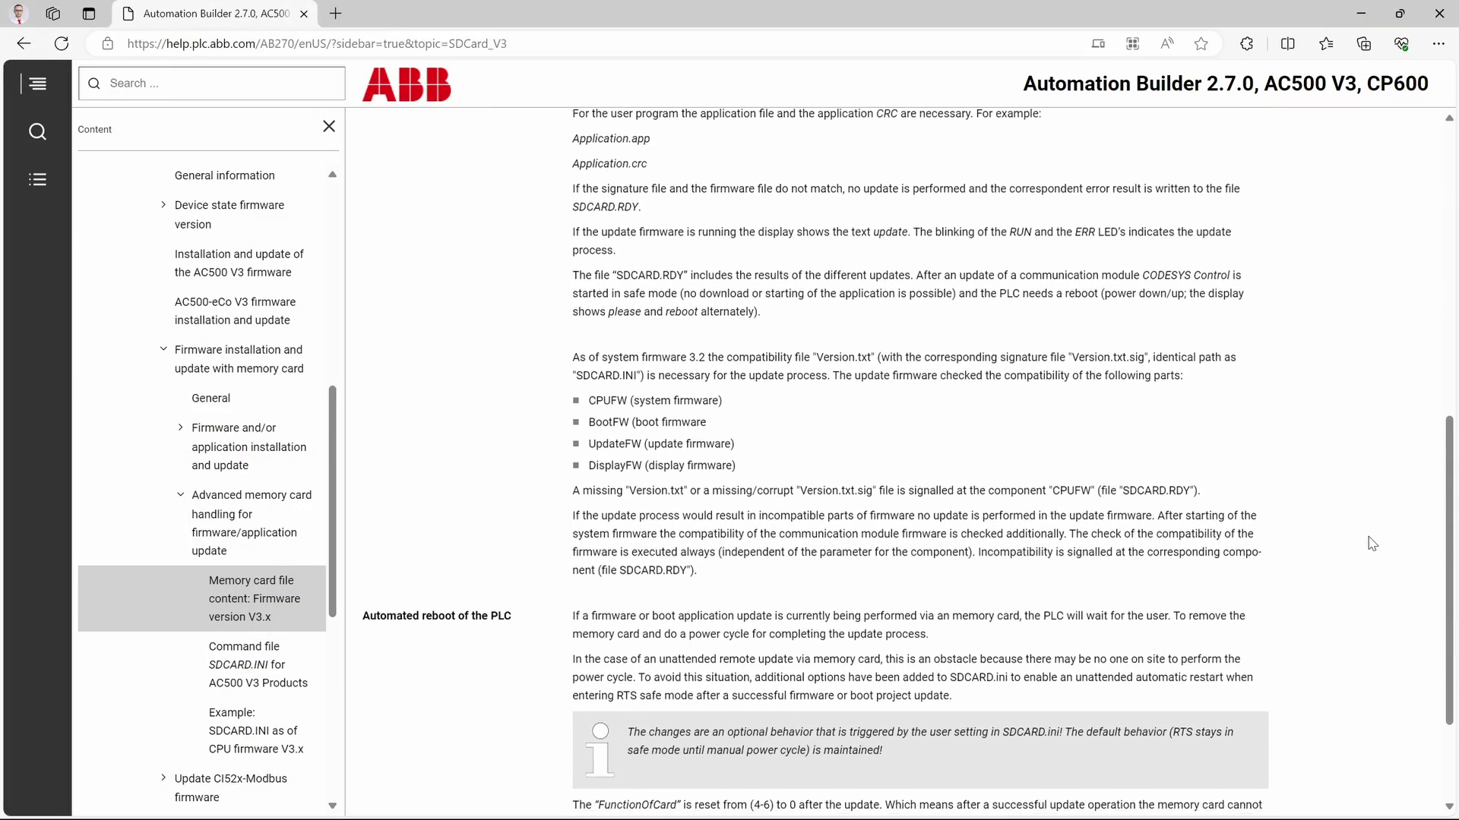
scroll(1372, 544, "down", 1)
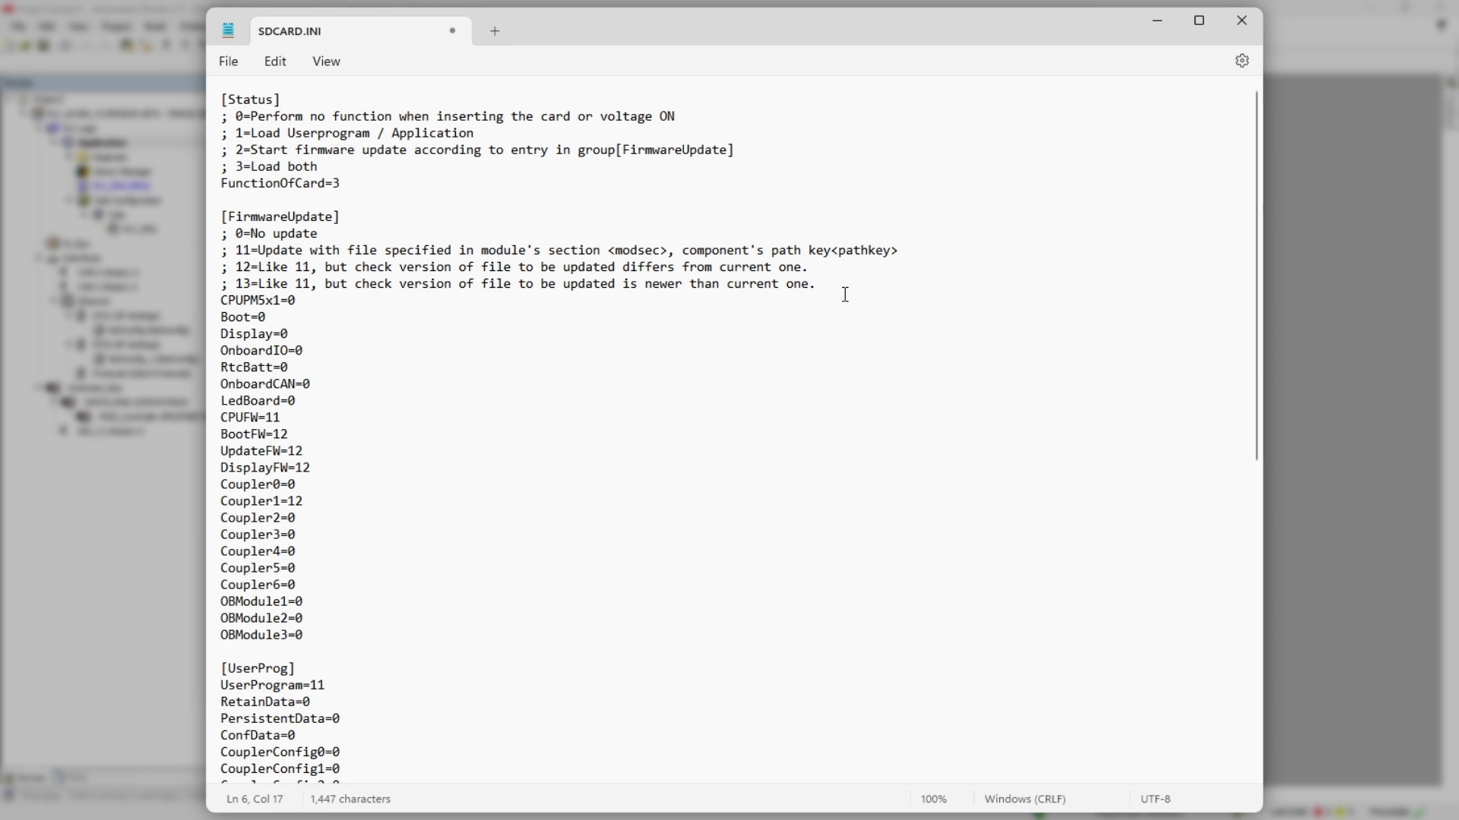
scroll(1248, 370, "down", 7)
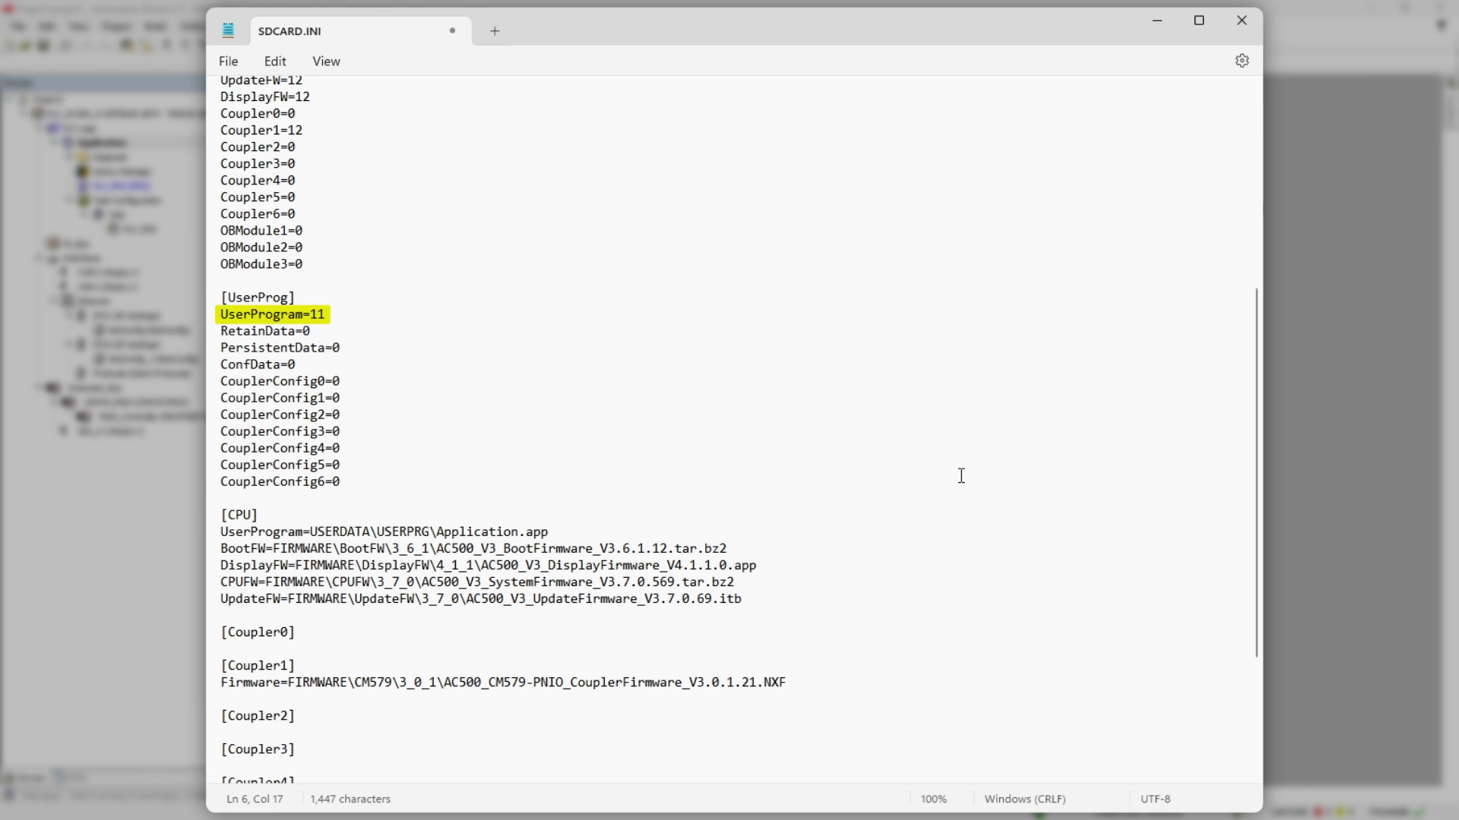
scroll(775, 398, "down", 4)
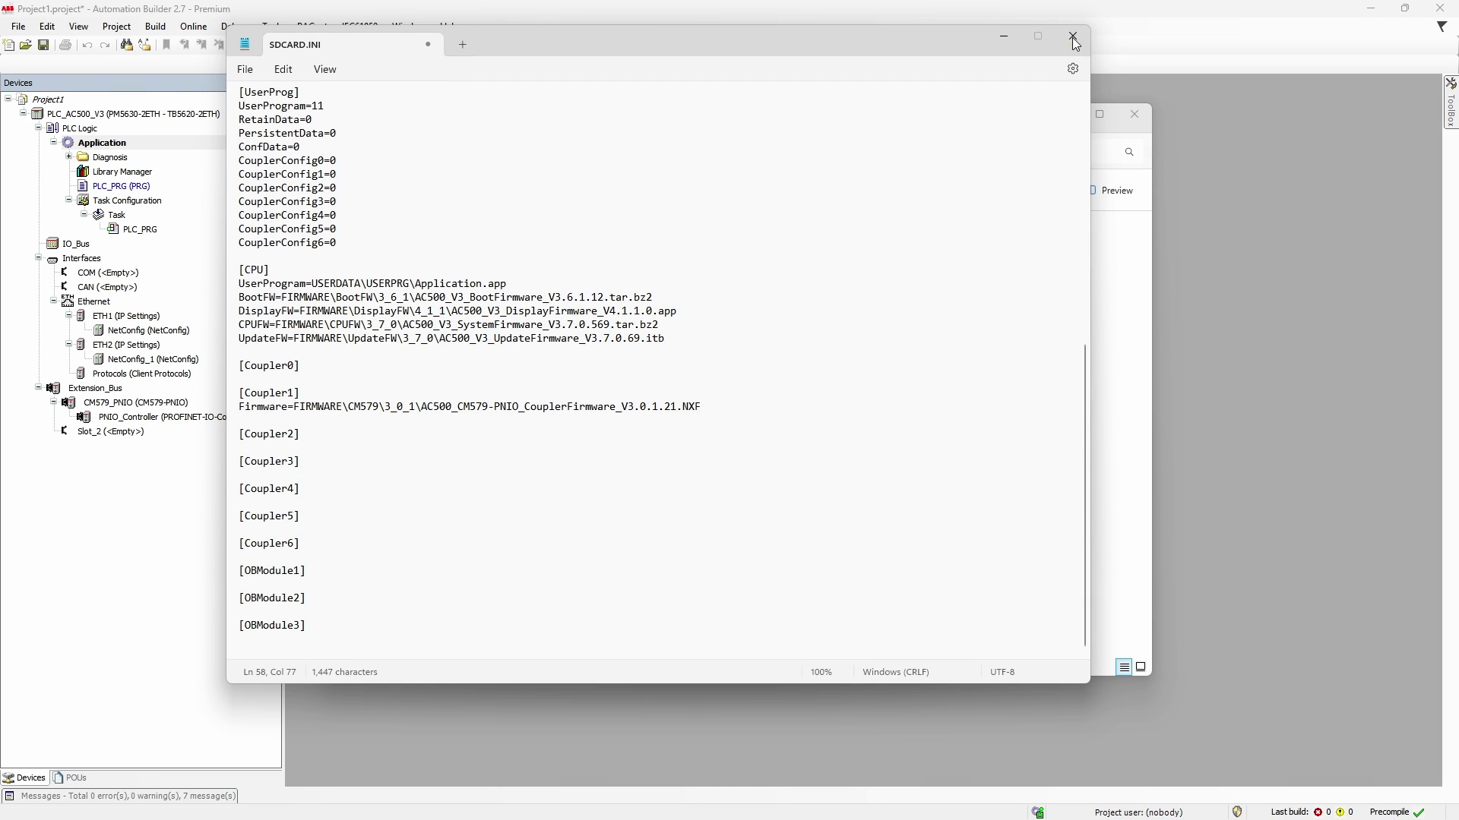
- Discard SDCARD.INI changes, then copy all five SD card folder items onto SDHC (D:)
left_click(1072, 38)
left_click(668, 391)
left_click_drag(417, 390, 405, 239)
key("ctrl+c")
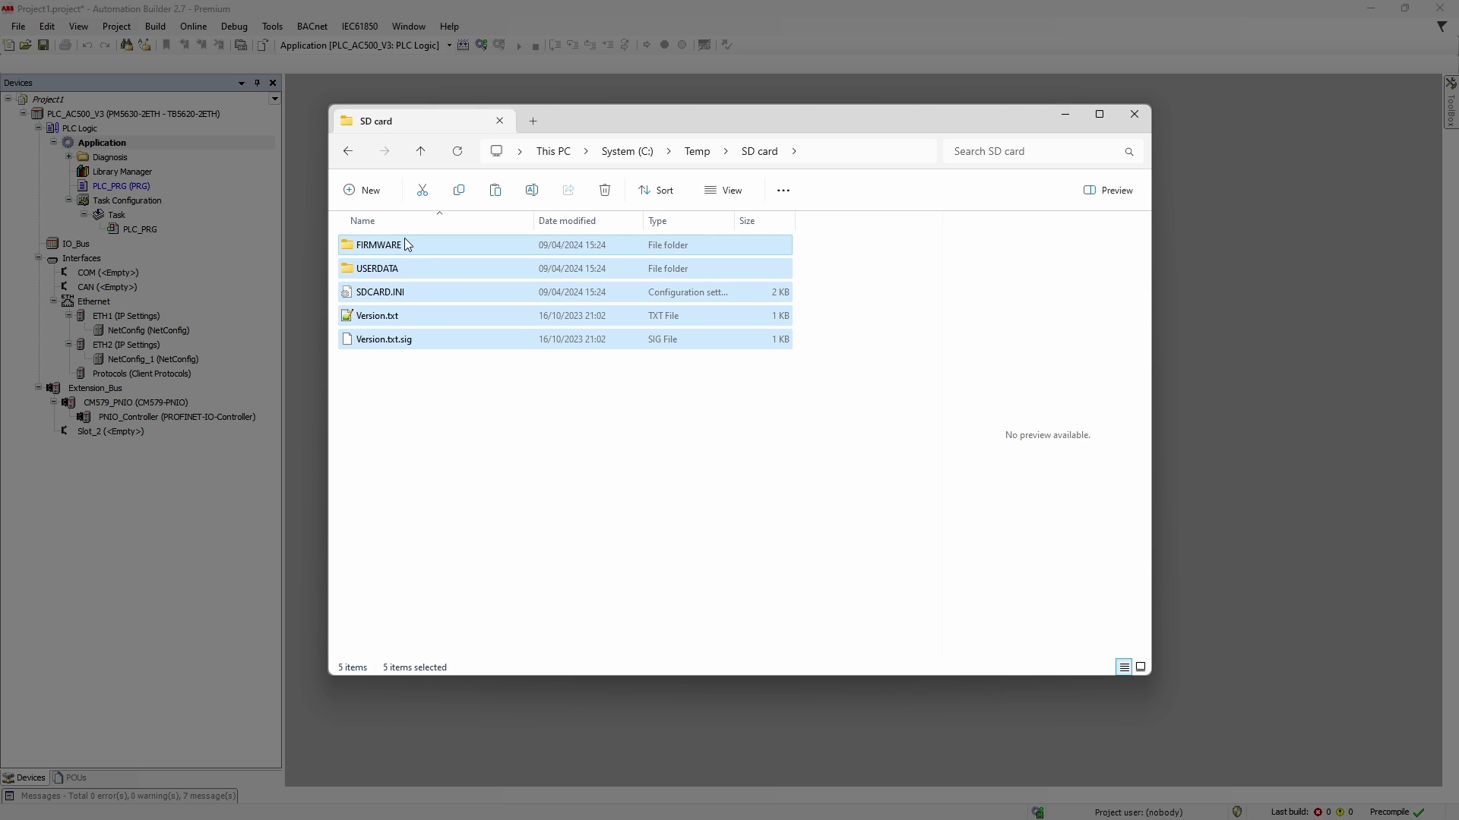
left_click(553, 151)
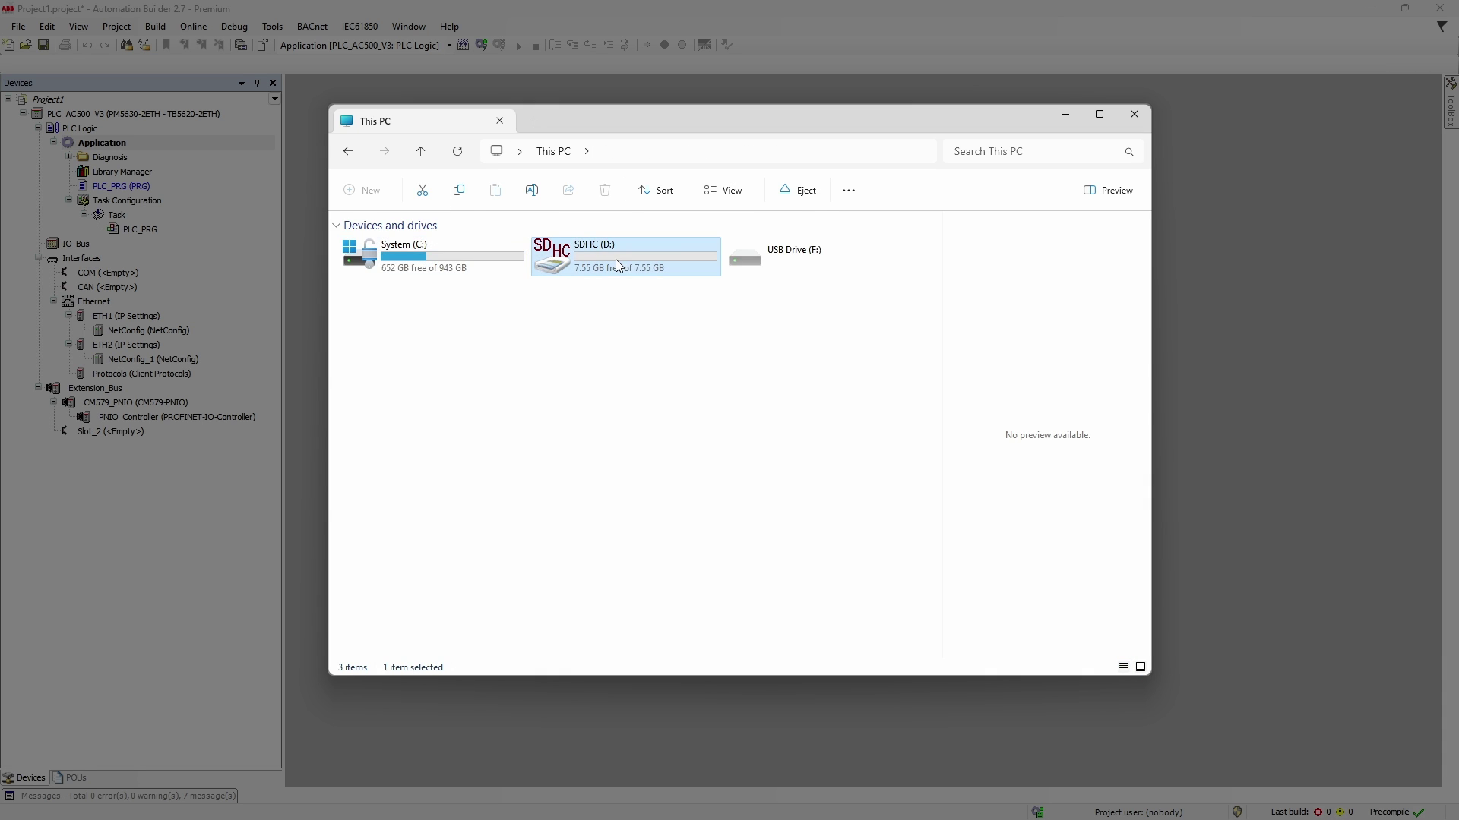
double_click(615, 258)
key("ctrl+v")
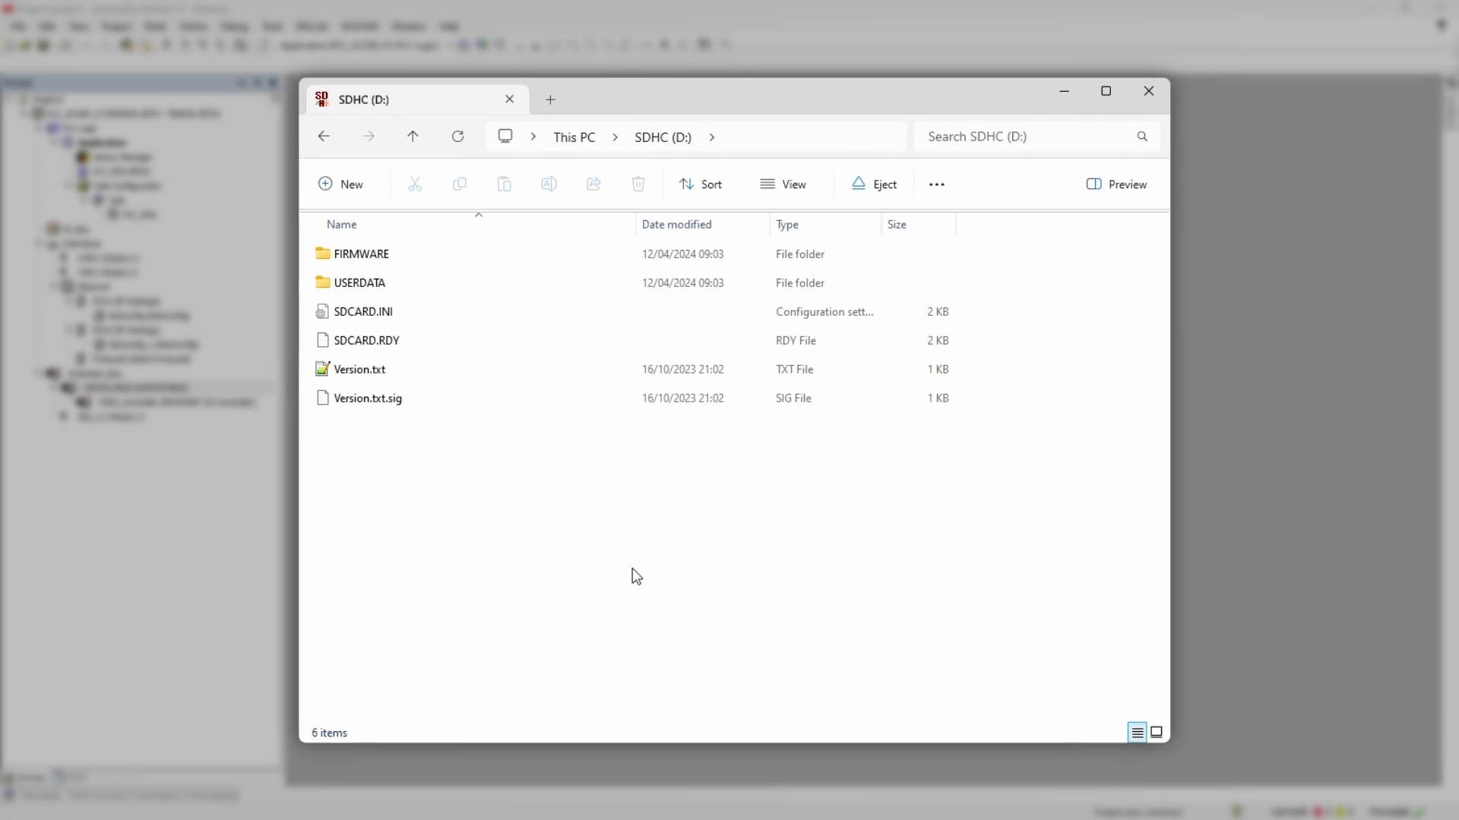
- Open SDCARD.RDY from SDHC (D:) in Notepad to read the CPUFW=100 and UserProgram=100 results
left_click(376, 340)
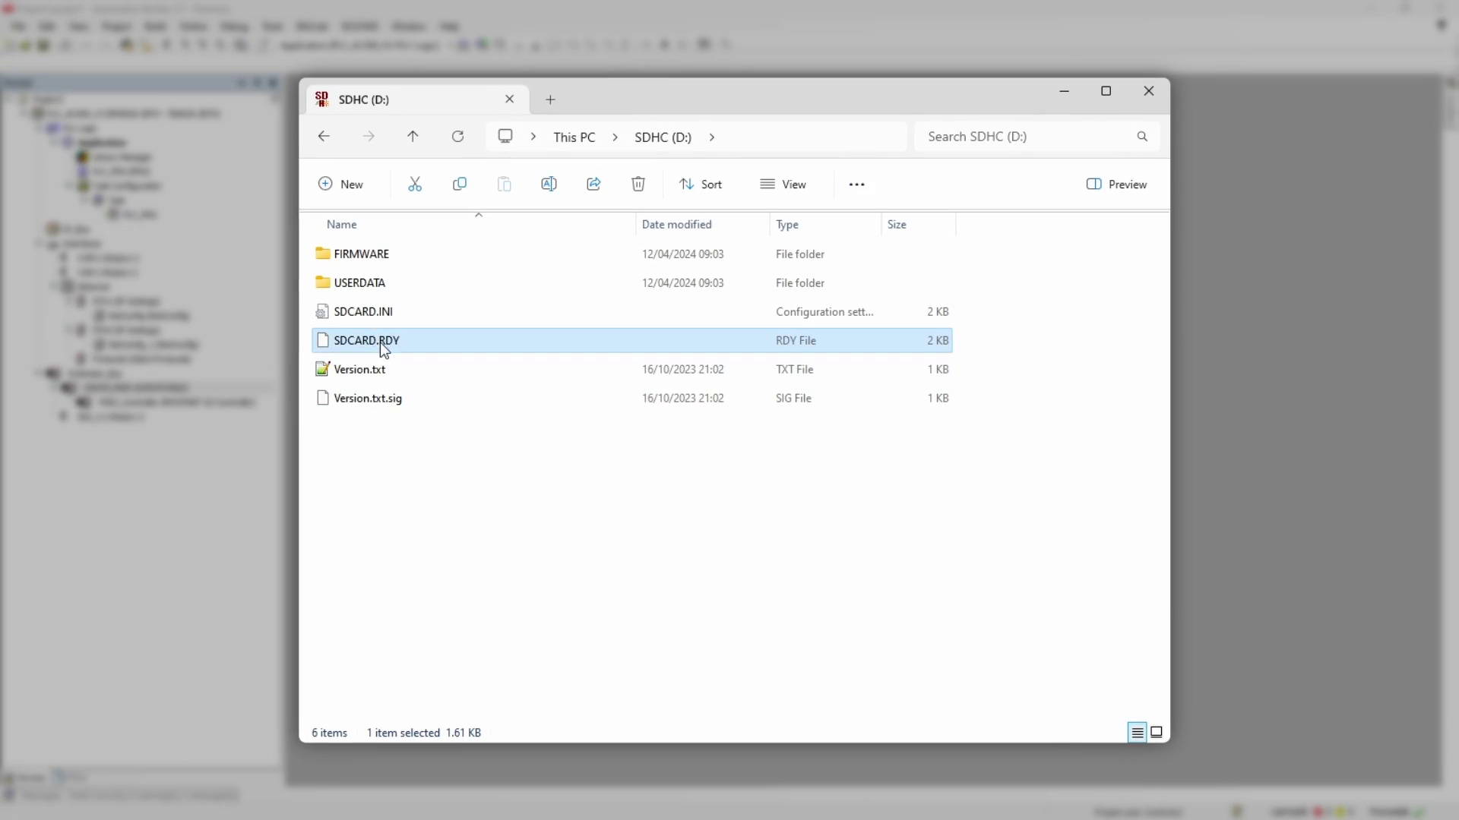
right_click(380, 342)
left_click(456, 589)
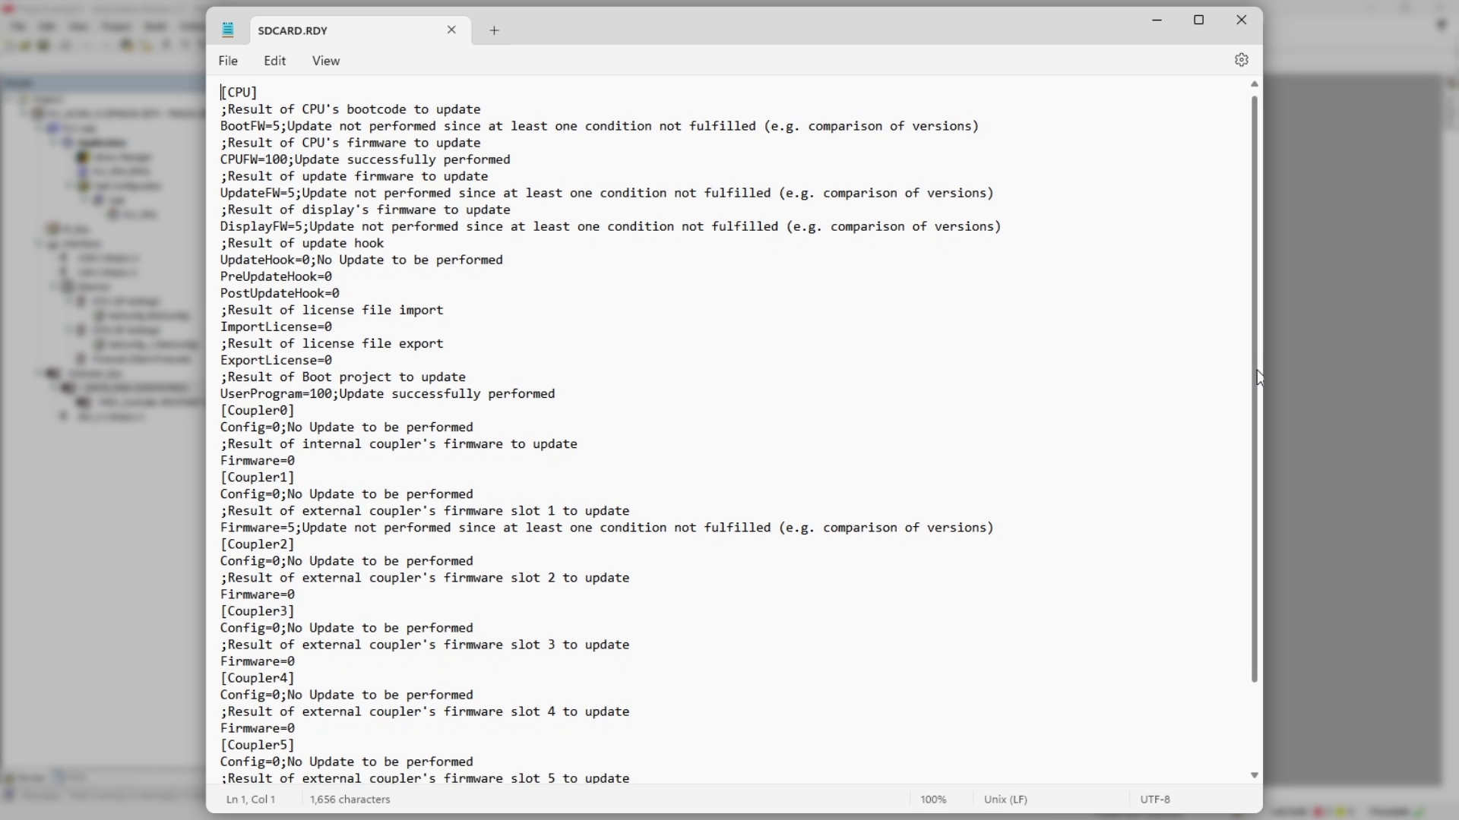
scroll(1256, 371, "down", 2)
scroll(739, 430, "down", 1)
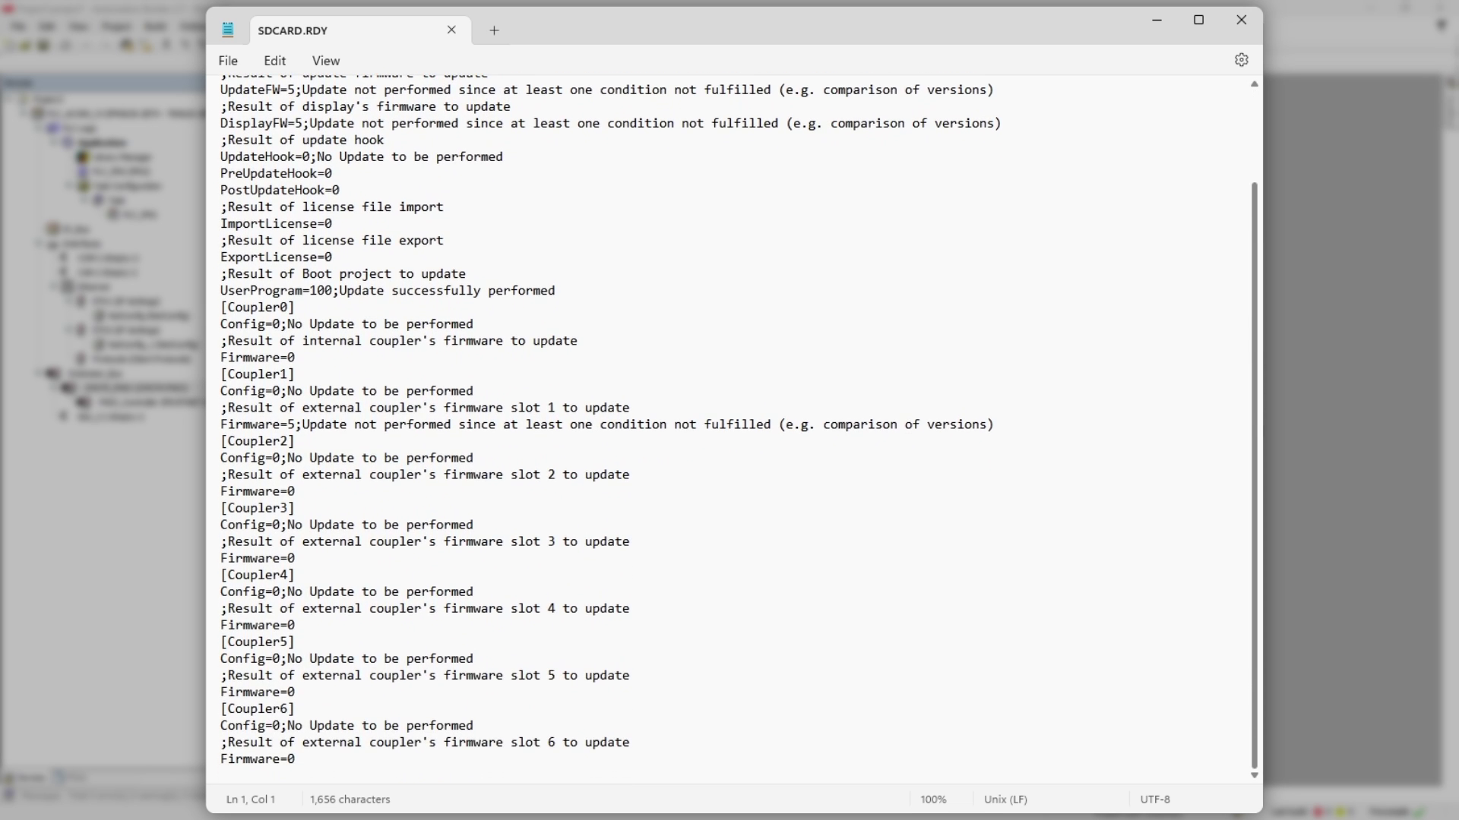
scroll(1262, 360, "up", 3)
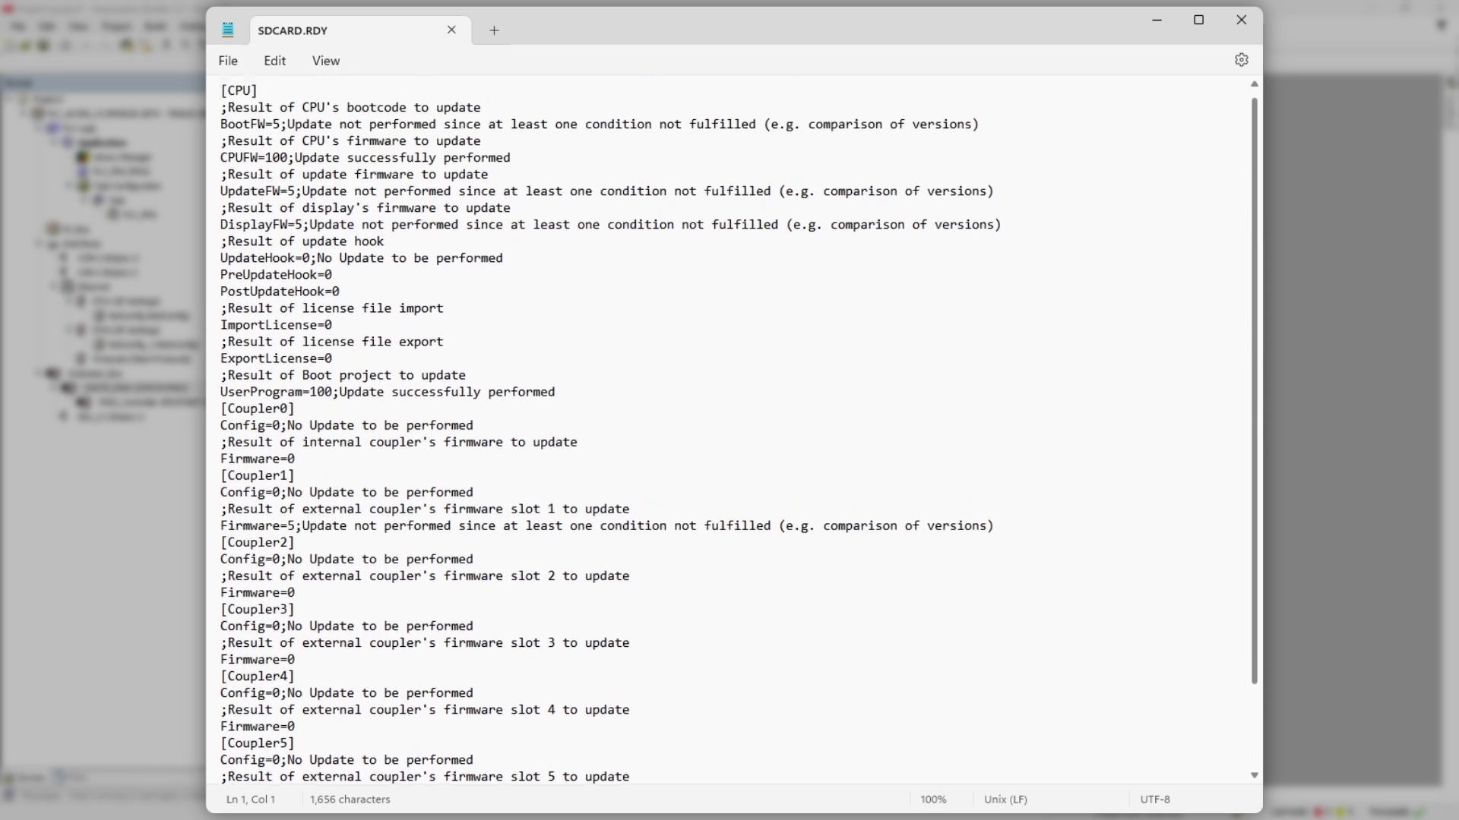